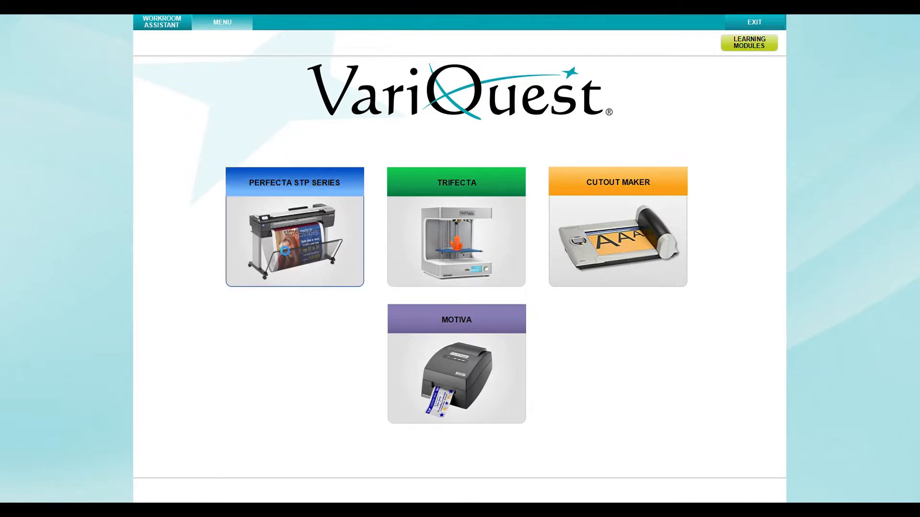
Step: Search the Perfecta STP Series color posters and banners for the keyword "welcome"
left_click(284, 251)
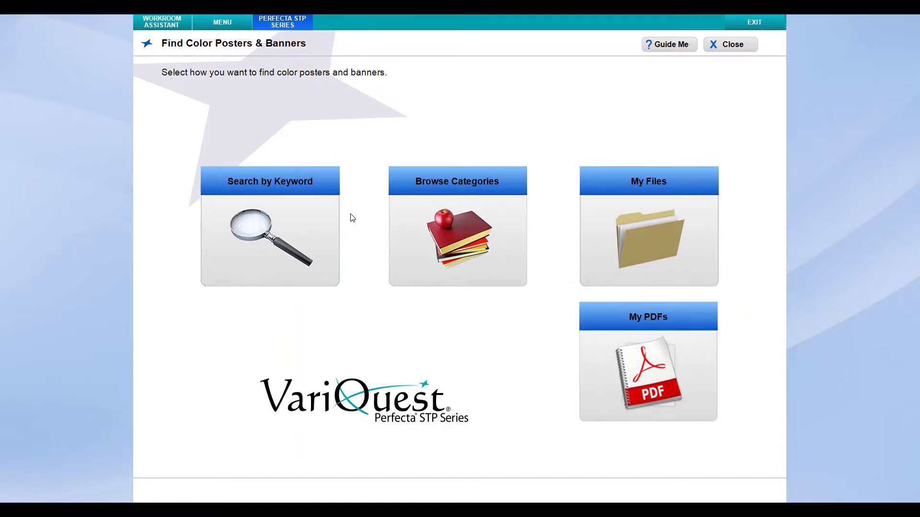
left_click(299, 224)
type("welcome")
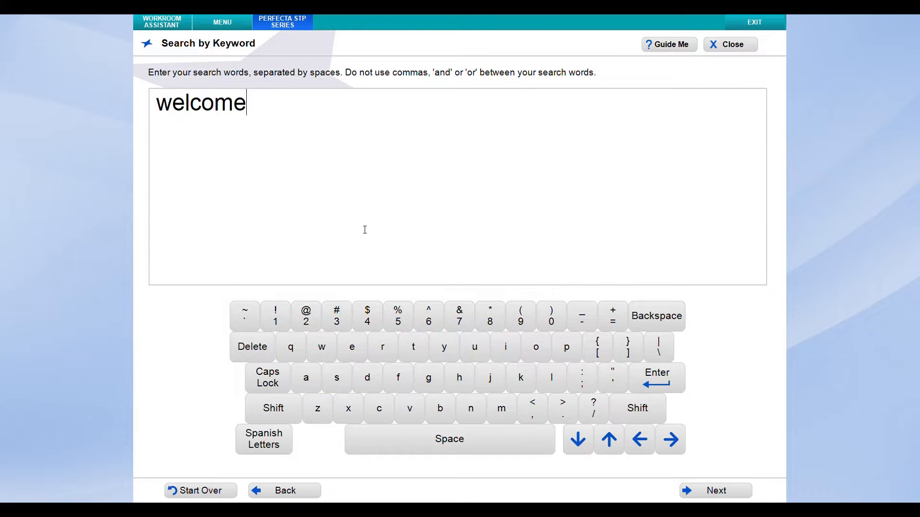
left_click(701, 491)
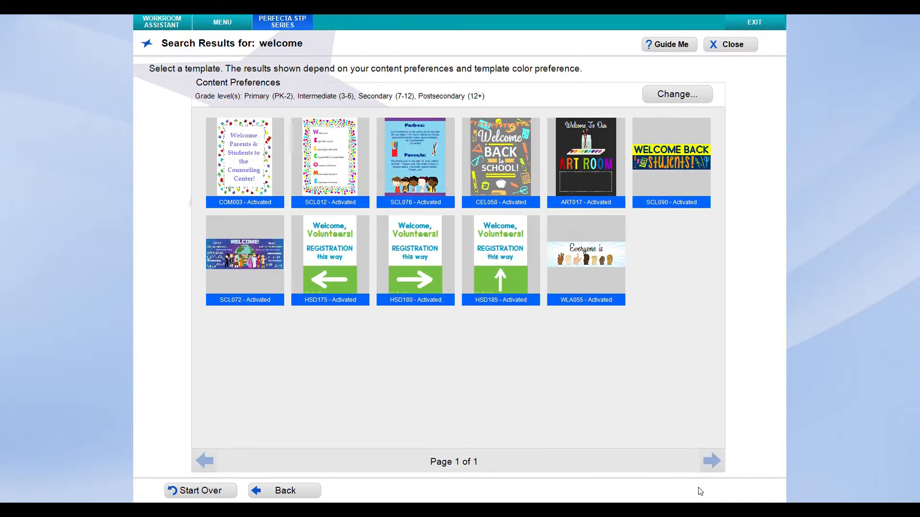
Step: Start over by browsing poster templates by category, look through the whole category list and show the Teacher Tools templates
left_click(227, 491)
left_click(441, 257)
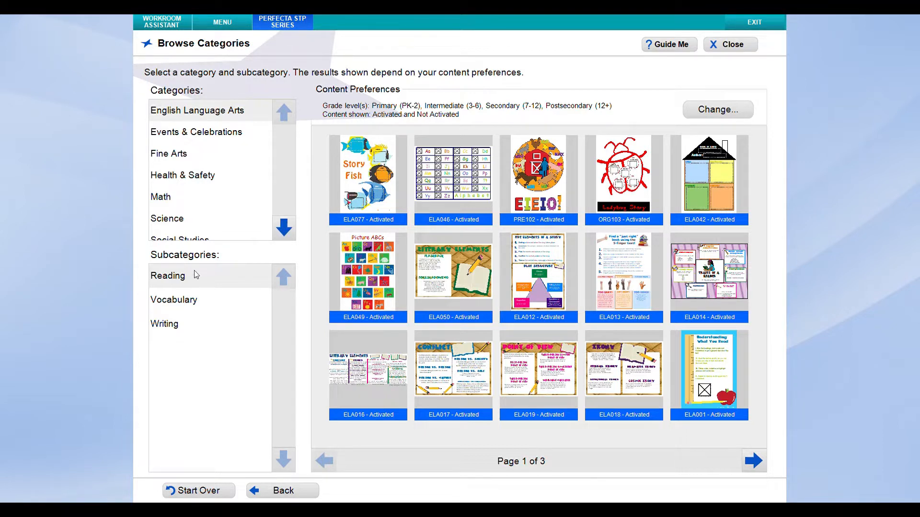
left_click(286, 228)
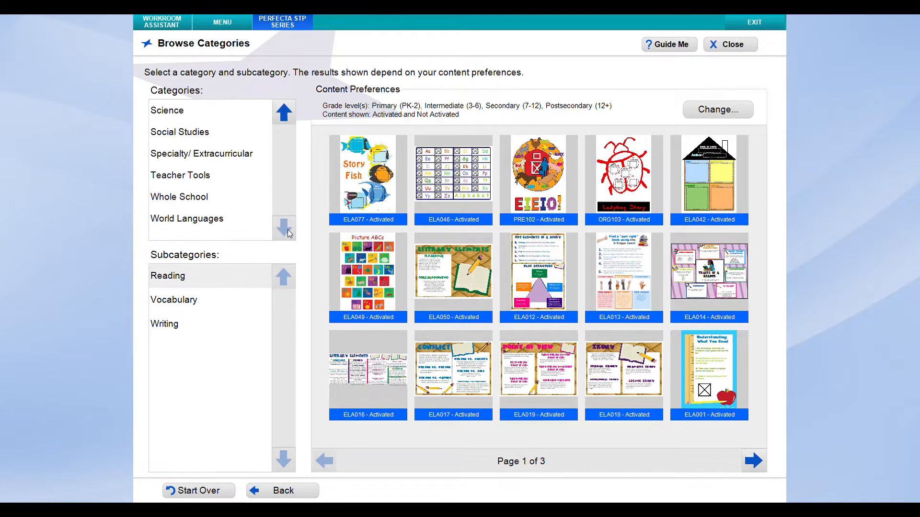
left_click(283, 113)
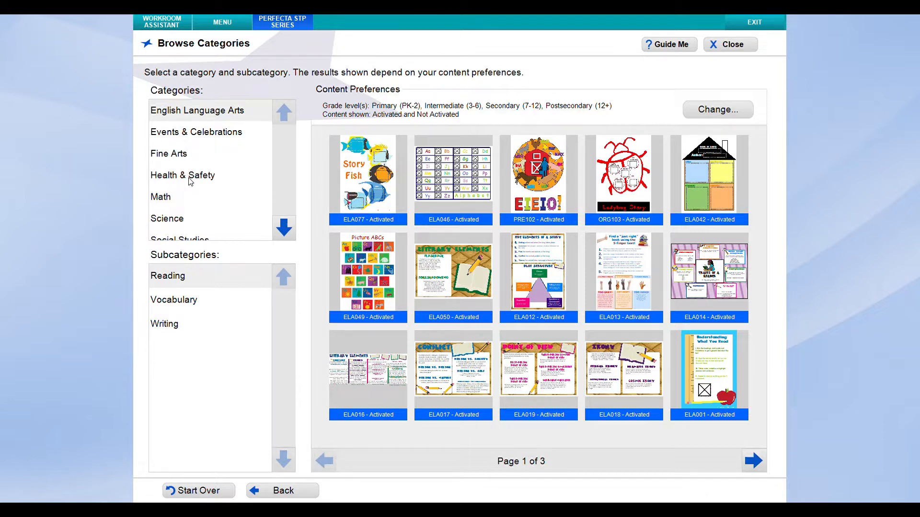
left_click(286, 222)
left_click(174, 177)
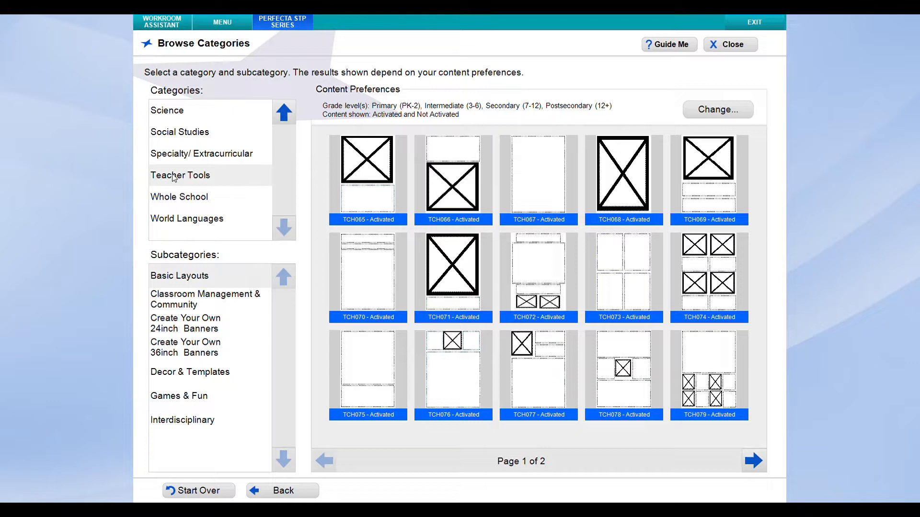
Step: Browse the Whole School templates, viewing the Certificates, College & Career Readiness and Social Emotional Learning subcategories
left_click(181, 197)
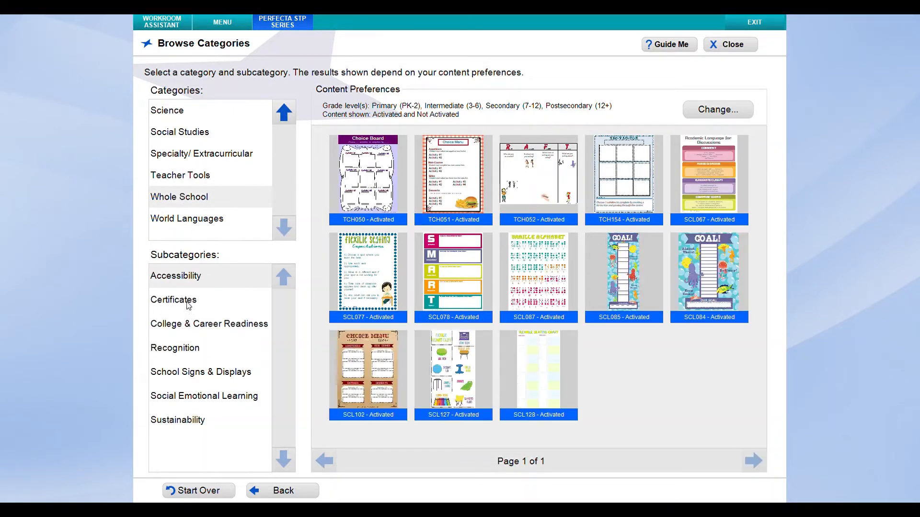
left_click(192, 305)
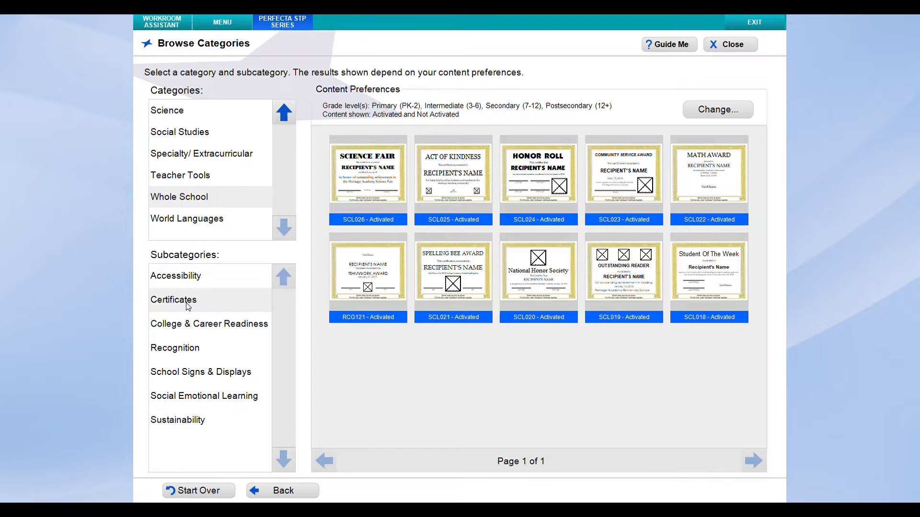
left_click(209, 330)
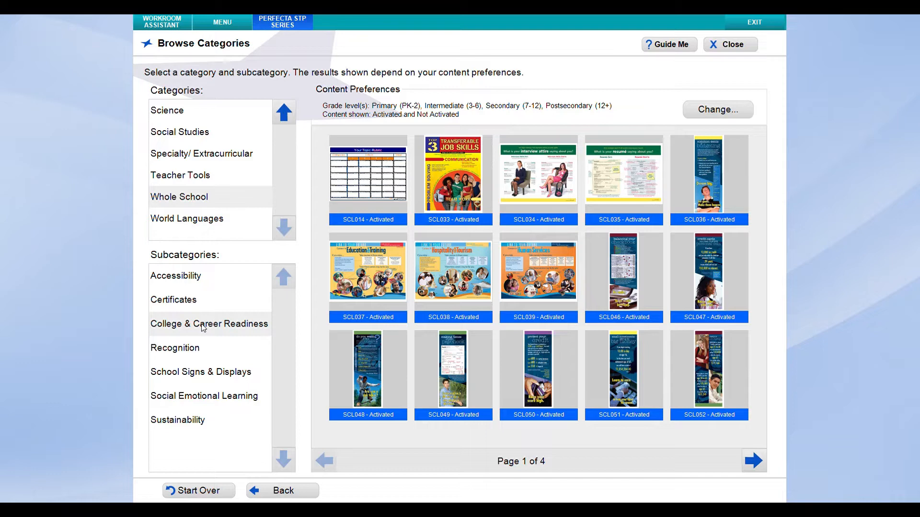
left_click(225, 401)
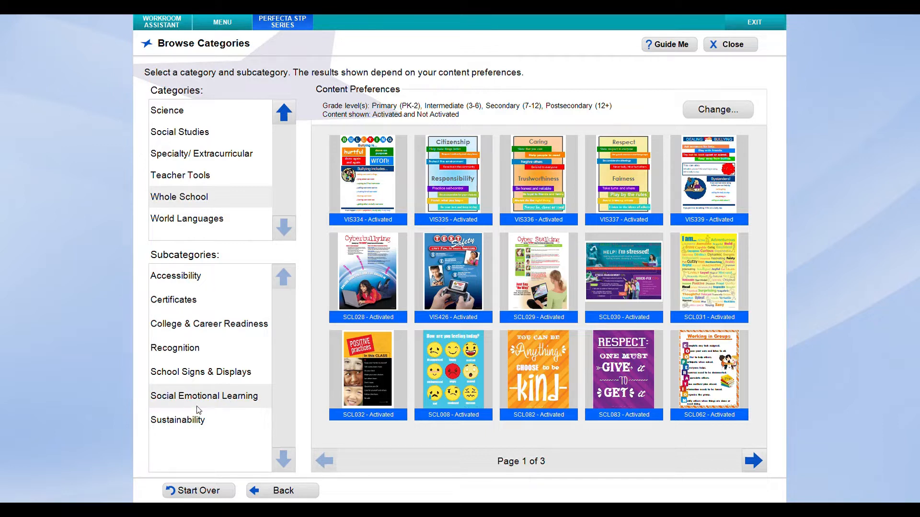
Step: Open template ELA001, "Understanding What You Read", from the Reading subcategory of English Language Arts for editing
left_click(284, 111)
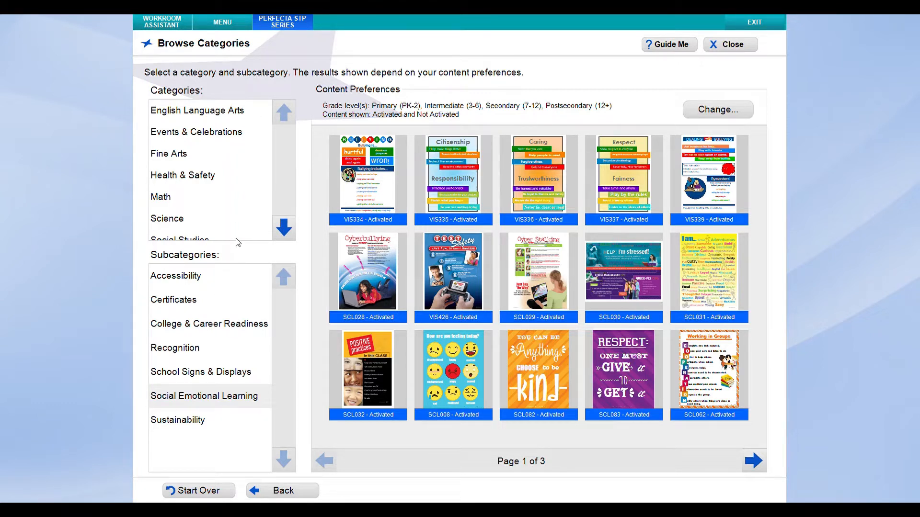
left_click(223, 114)
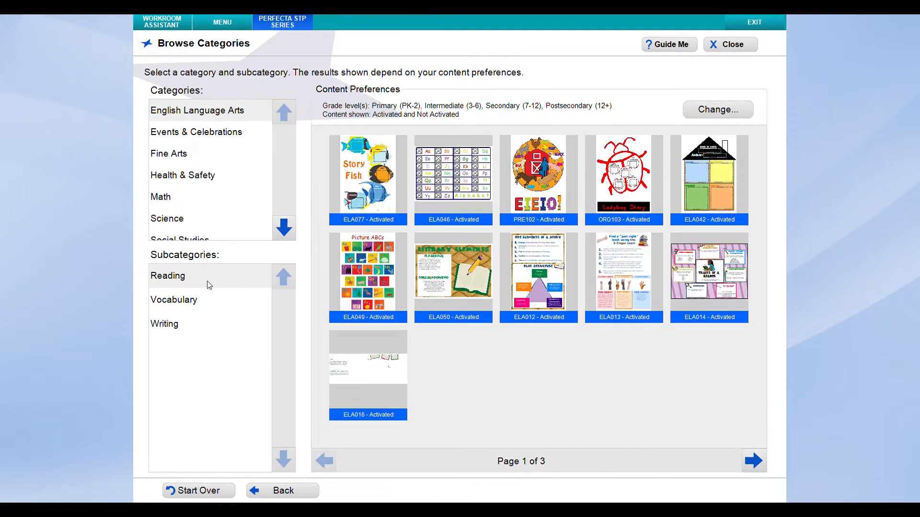
left_click(198, 277)
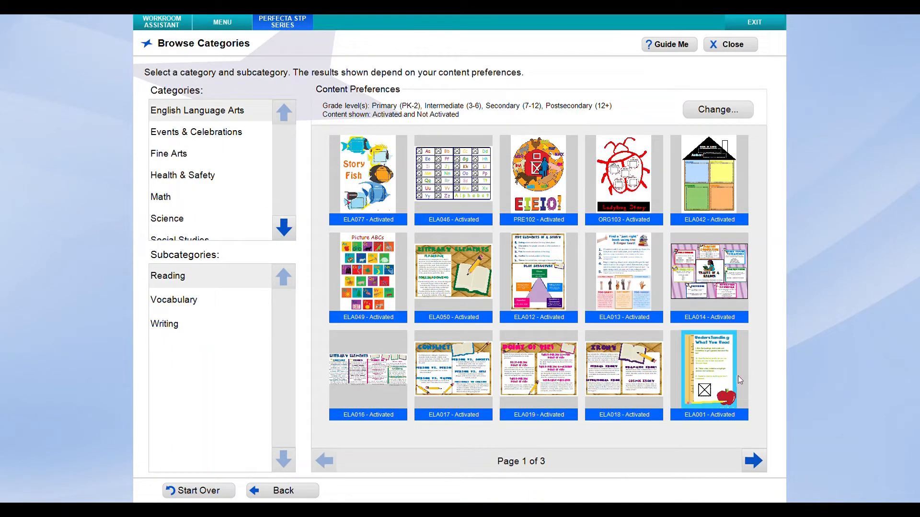
left_click(710, 372)
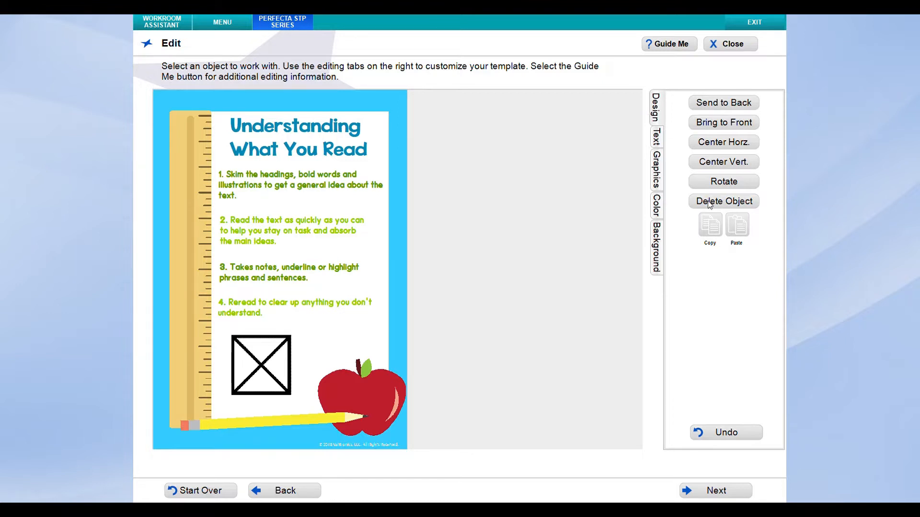
Step: Delete the "Understanding What You Read" title text from the poster
left_click(354, 141)
left_click(717, 205)
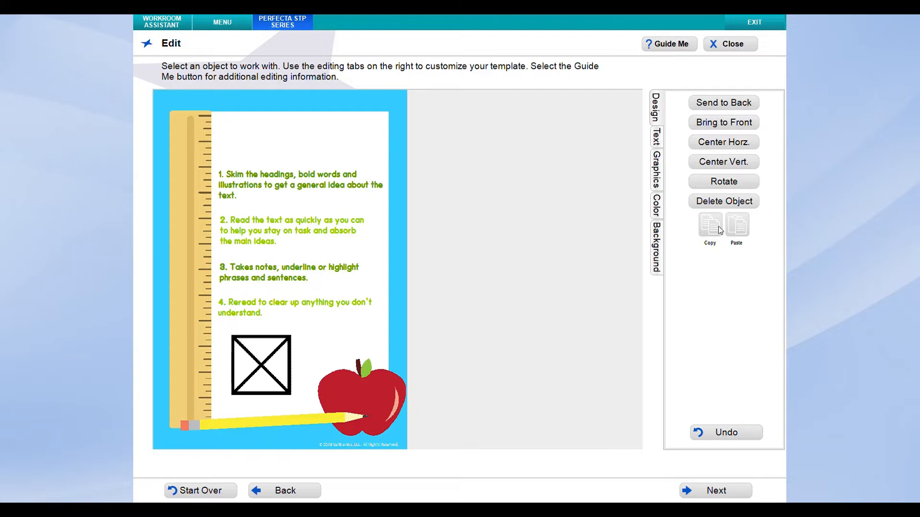
Step: Duplicate the apple graphic and move the copy to the poster's upper right corner
left_click(388, 392)
left_click(718, 230)
left_click(736, 227)
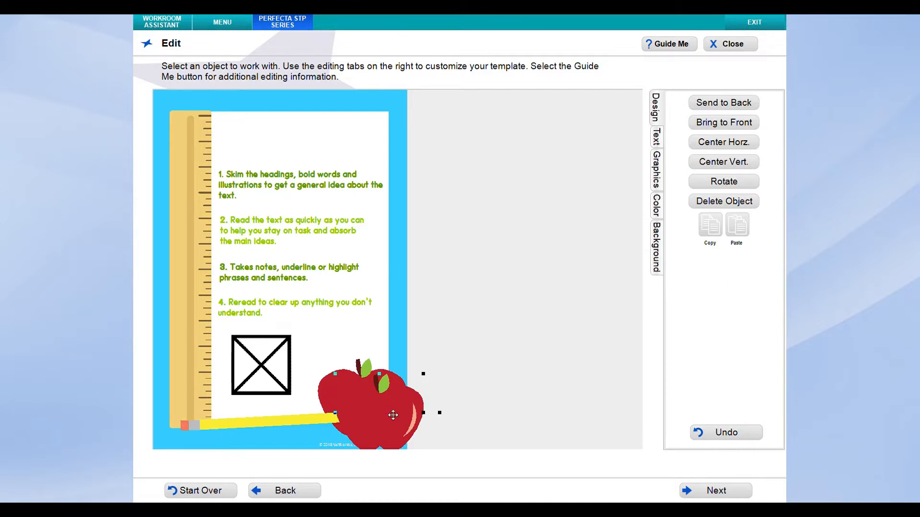
left_click_drag(391, 413, 367, 139)
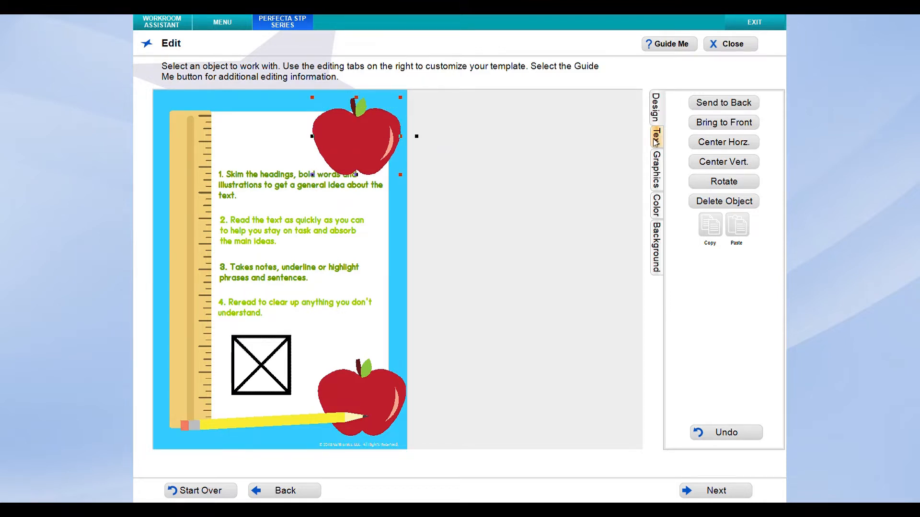
Step: Shrink the copied apple by three size steps and reposition it in the upper right corner of the poster's white area
left_click(656, 168)
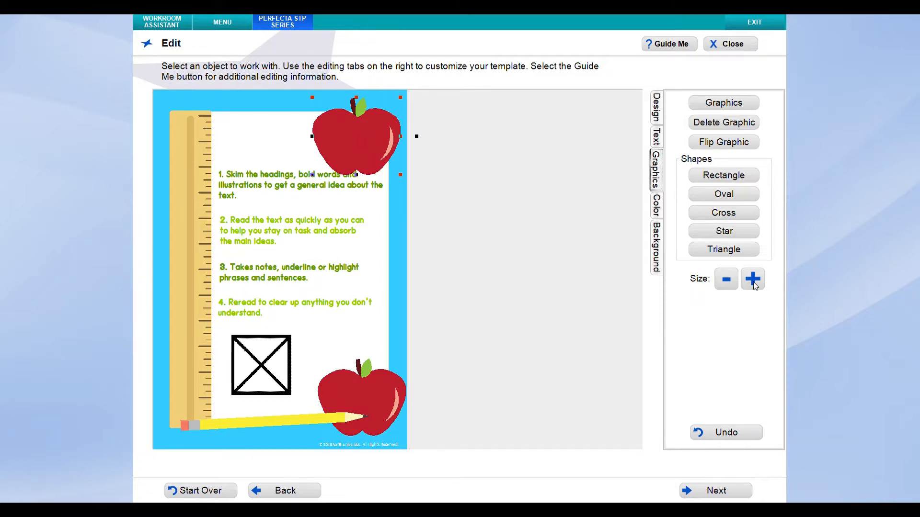
left_click(726, 281)
left_click(727, 281)
left_click(727, 282)
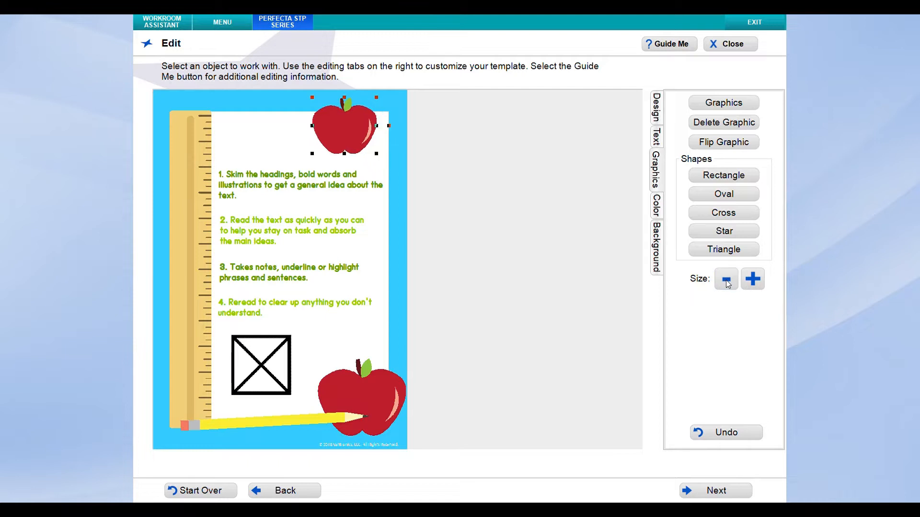
left_click_drag(354, 127, 359, 139)
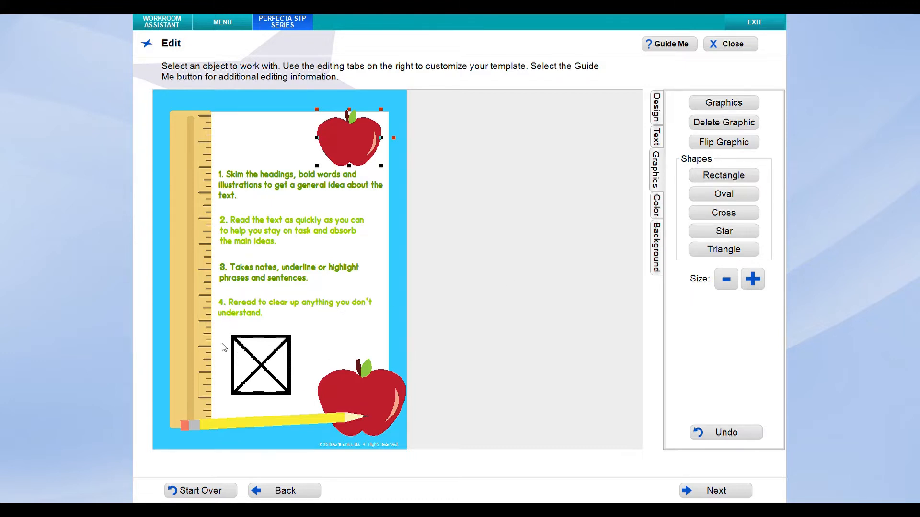
Step: Replace the crossed-box placeholder at the bottom of the poster with graphic BKS102 from the Books category
left_click(263, 364)
left_click(716, 106)
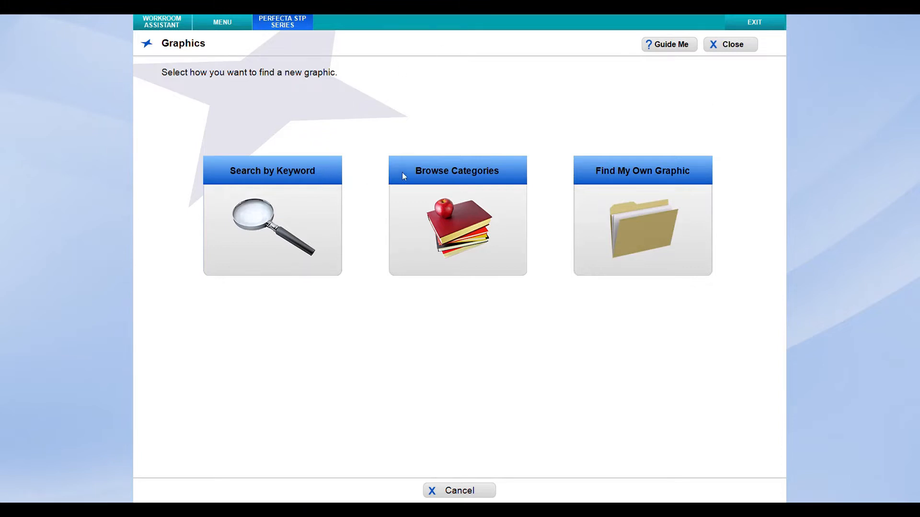
left_click(476, 205)
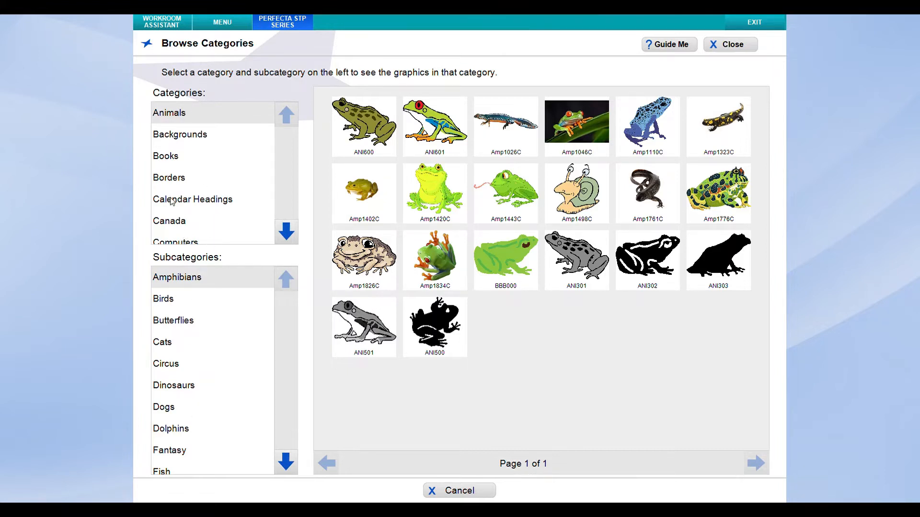
left_click(165, 158)
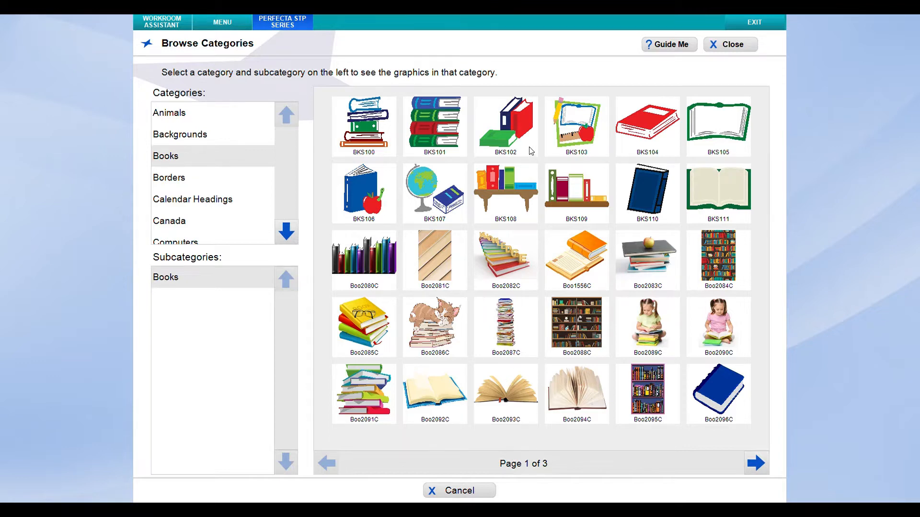
left_click(519, 137)
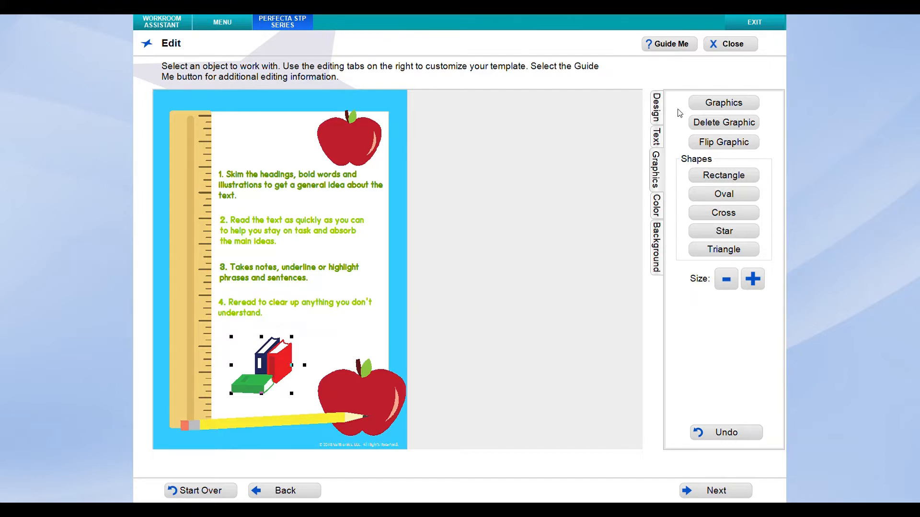
Step: Examine the drive and folder browser for finding your own graphic, then return to the poster without choosing a file
left_click(700, 103)
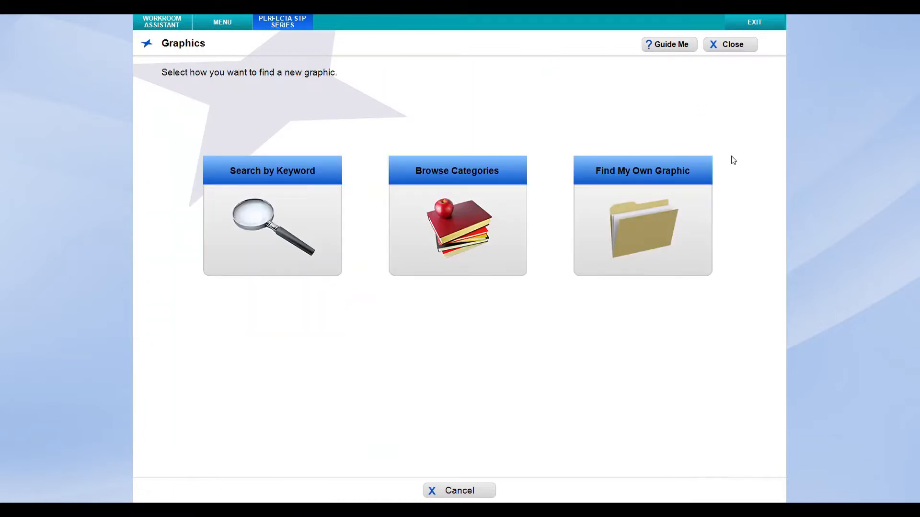
left_click(654, 207)
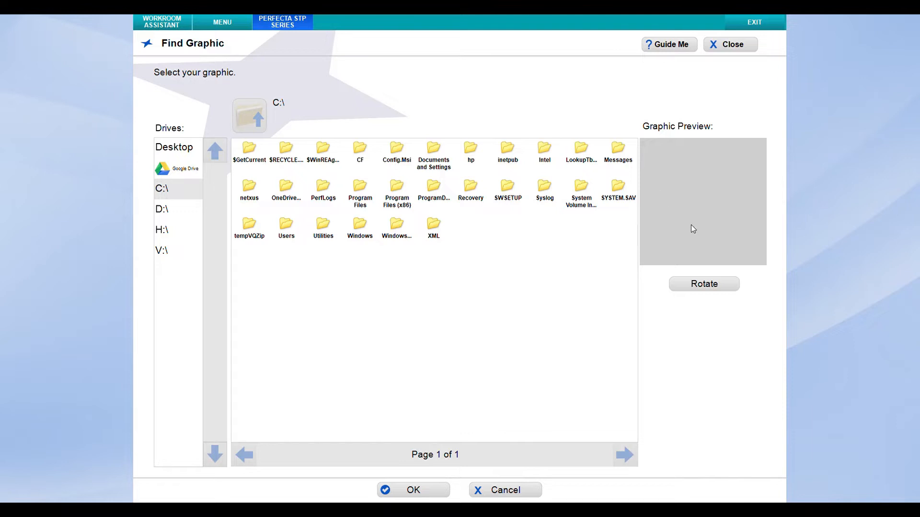
left_click(432, 496)
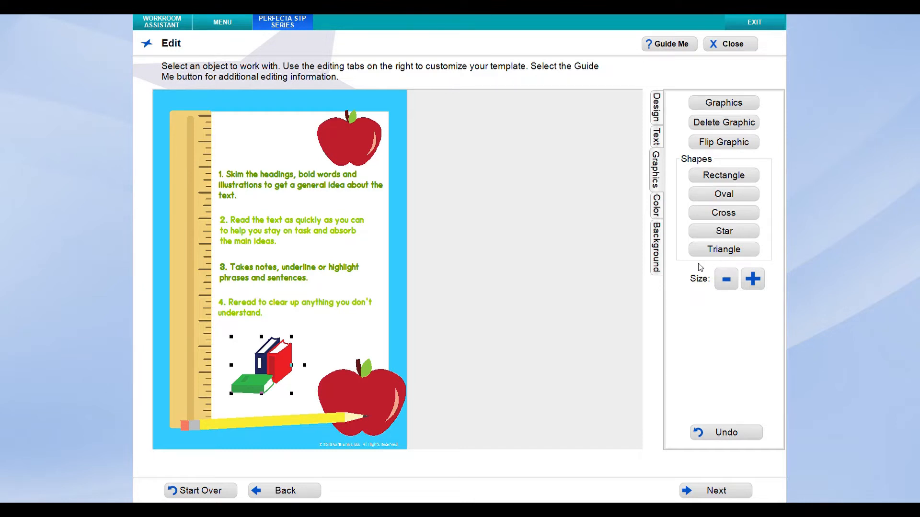
Step: Add a star shape to the poster, shrink it by three size steps and place it over the top of the ruler
left_click(719, 233)
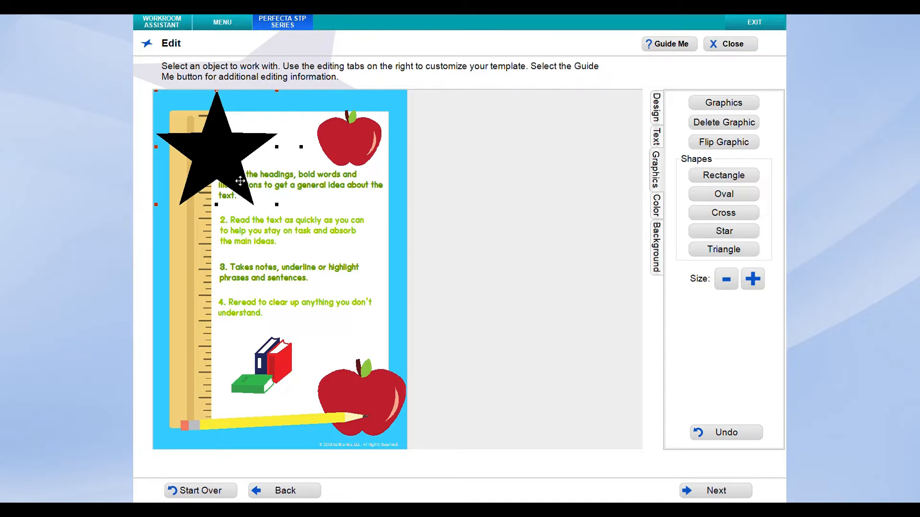
left_click(725, 282)
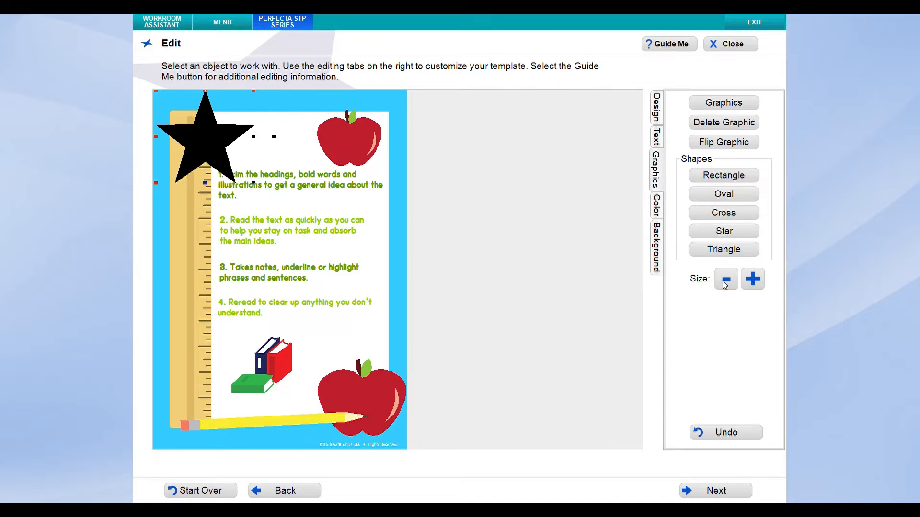
left_click(726, 282)
left_click(726, 281)
left_click_drag(200, 128, 209, 128)
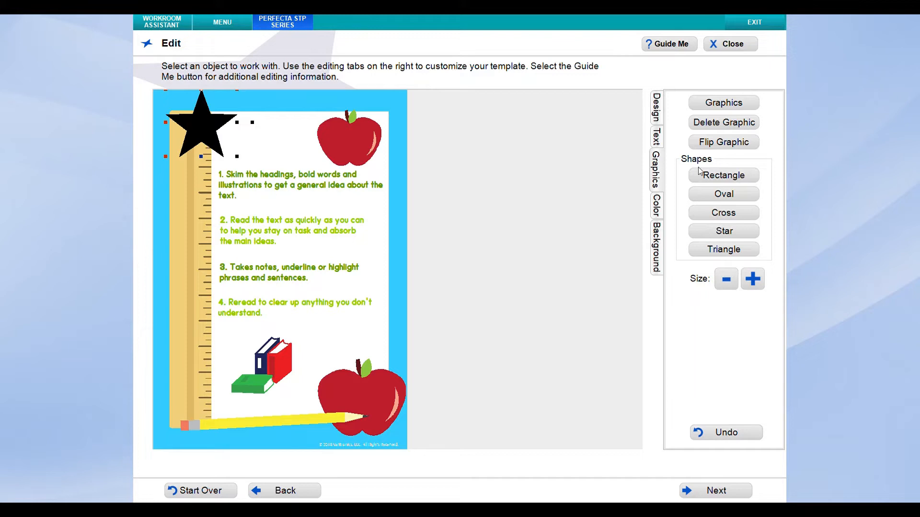
Step: Add a new text object reading "Read" to the poster
left_click(657, 139)
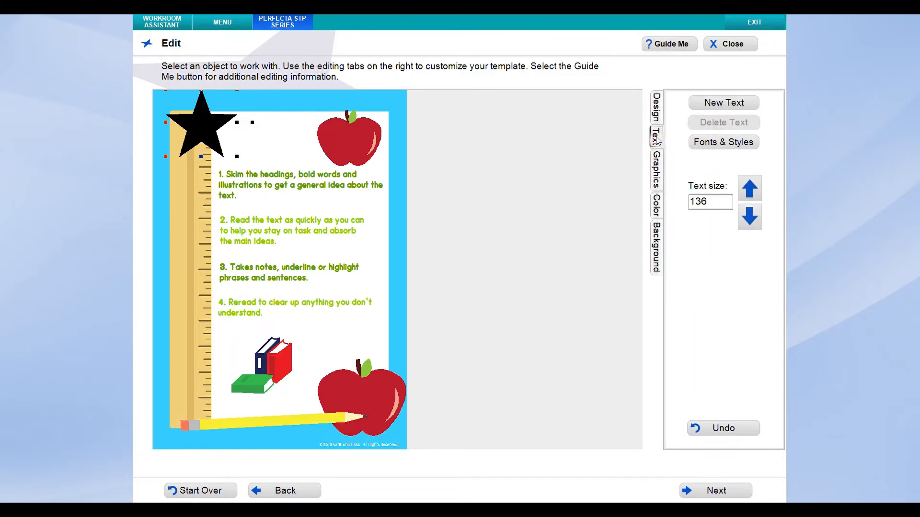
left_click(593, 189)
left_click(735, 108)
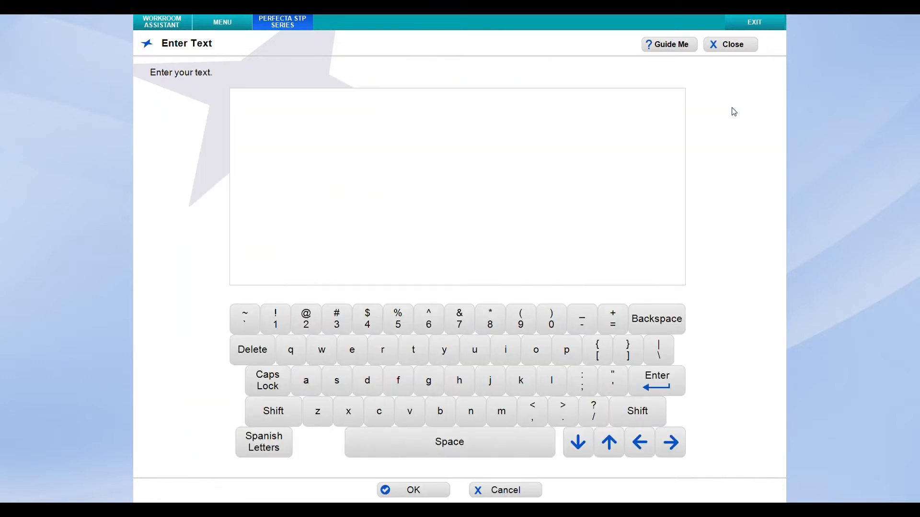
type("Read")
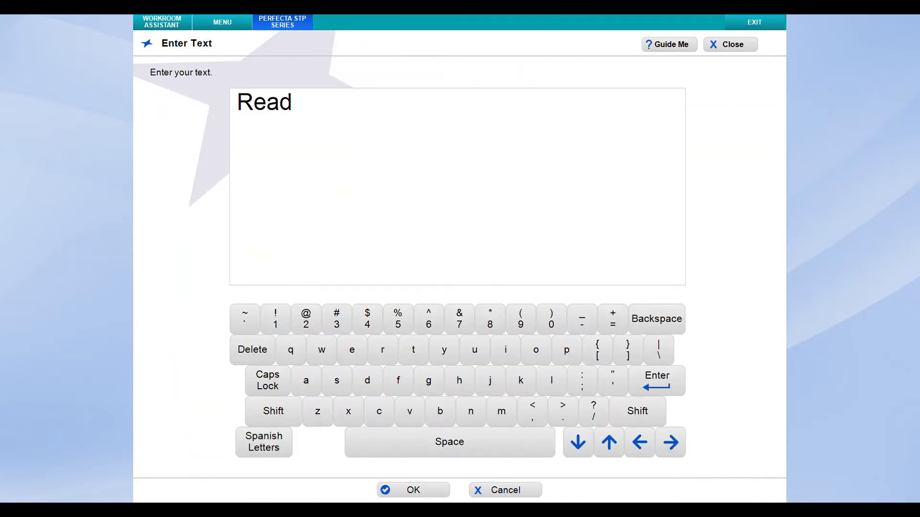
left_click(281, 447)
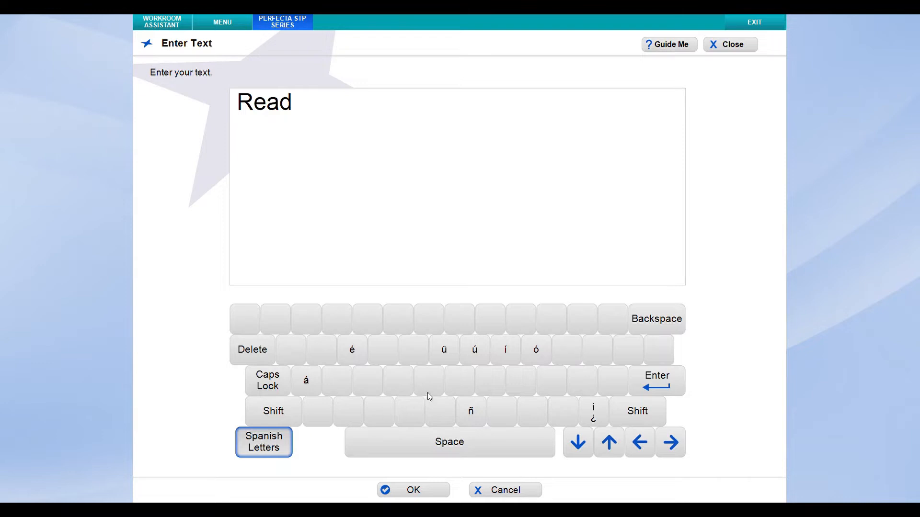
left_click(264, 451)
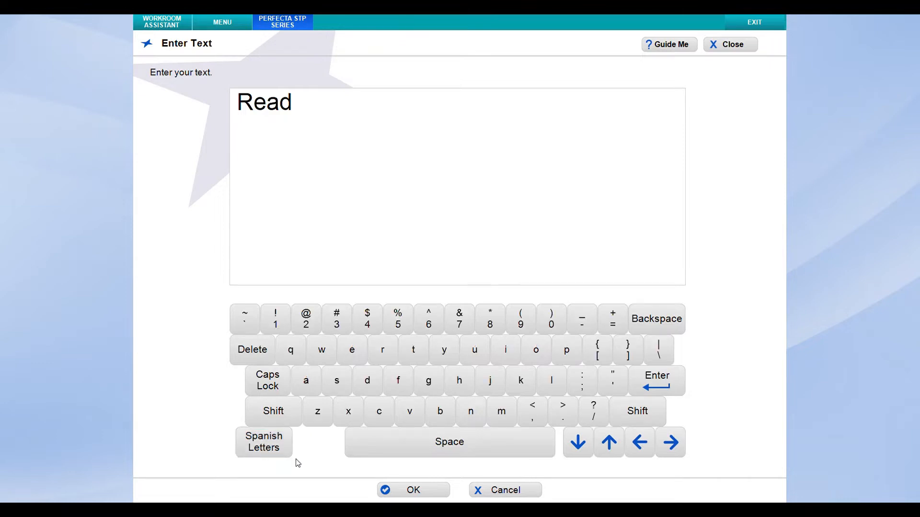
left_click(430, 493)
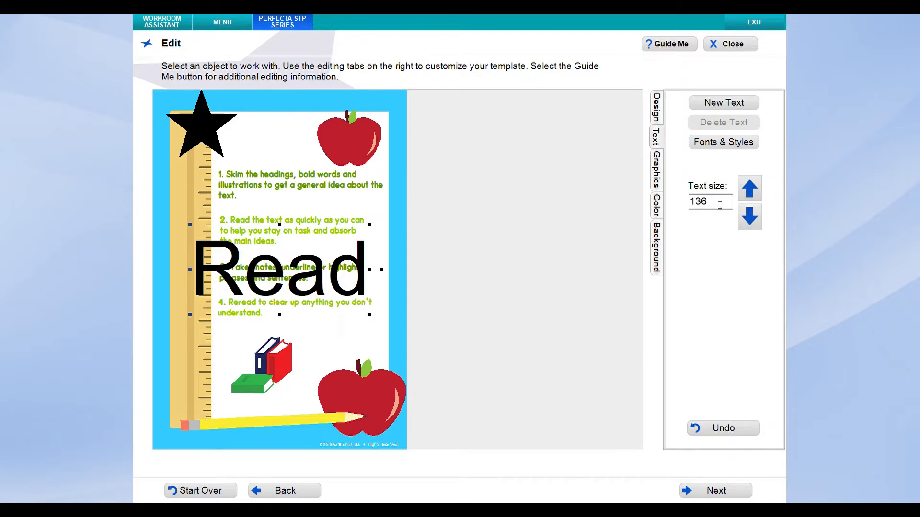
Step: Set the Read text's size to 250 and move it above the numbered list, between the star and the upper apple
left_click_drag(720, 205, 686, 206)
type("250")
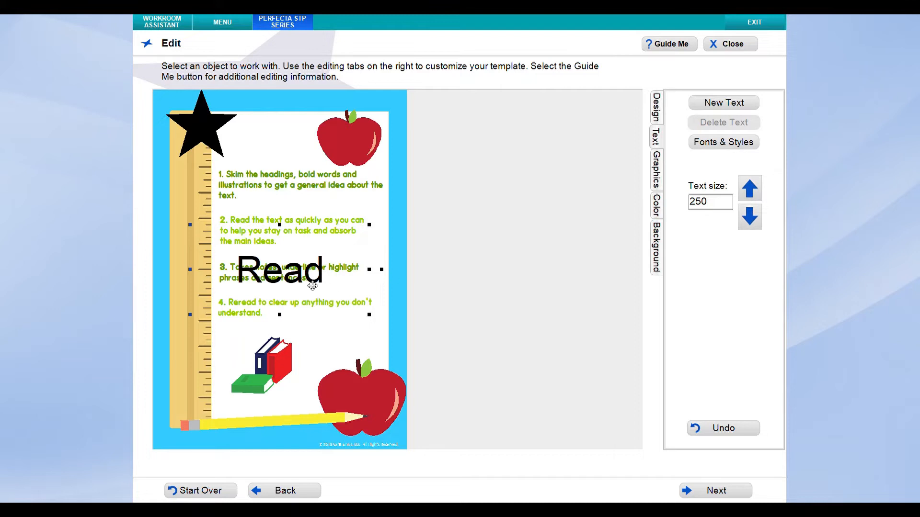
left_click_drag(308, 189, 283, 153)
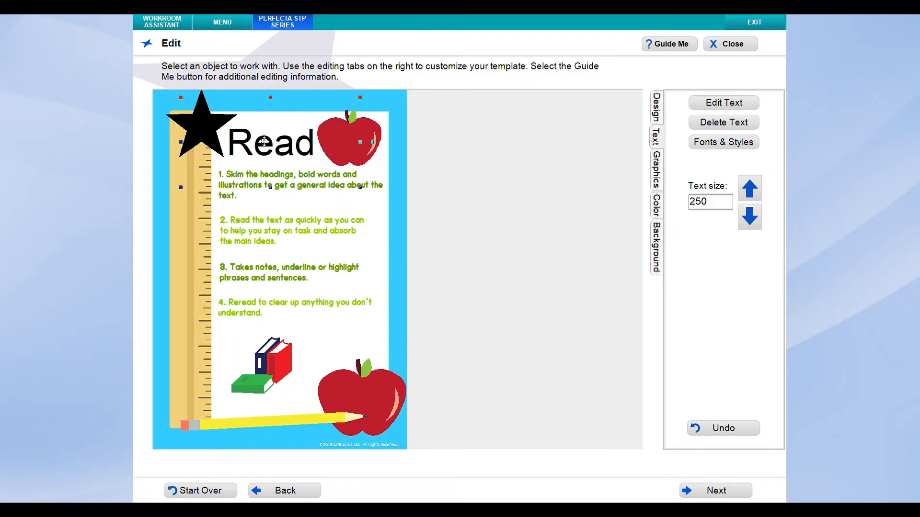
left_click(498, 261)
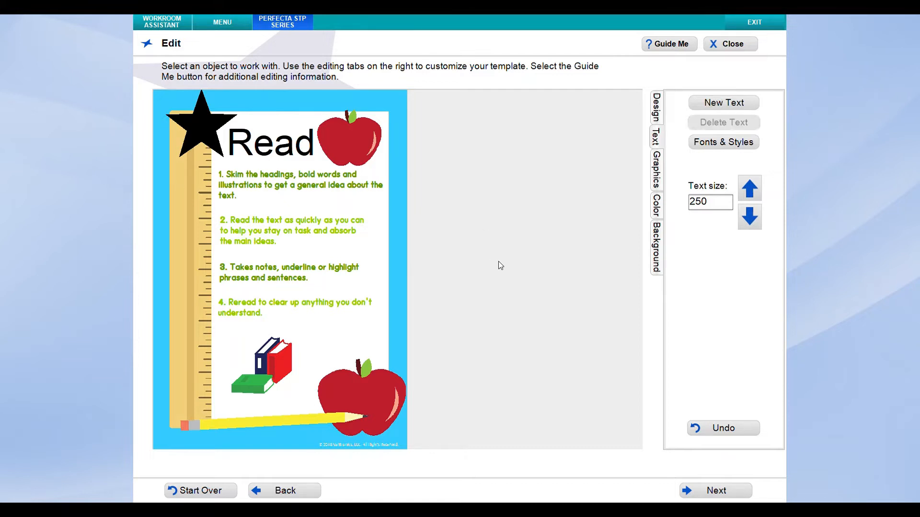
Step: Change the font of the Read title to Cricket
left_click(308, 182)
left_click(296, 233)
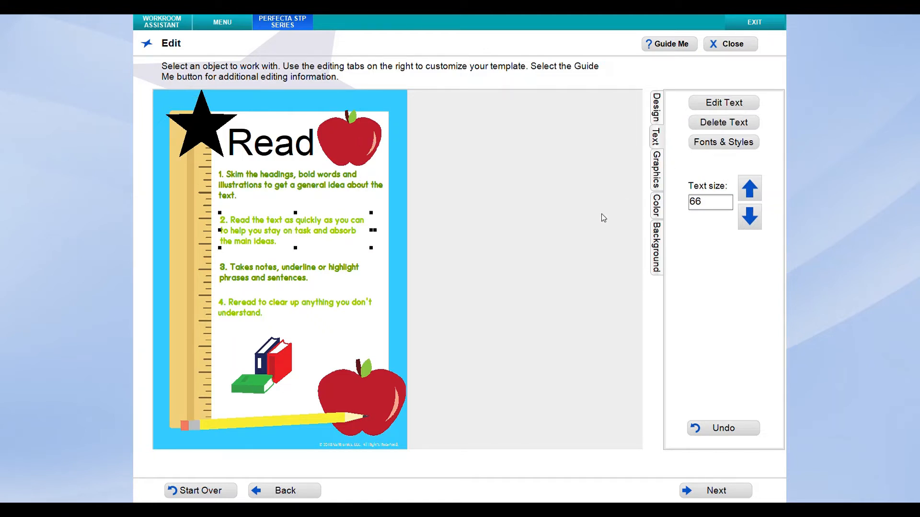
left_click(619, 194)
left_click(299, 162)
left_click(717, 145)
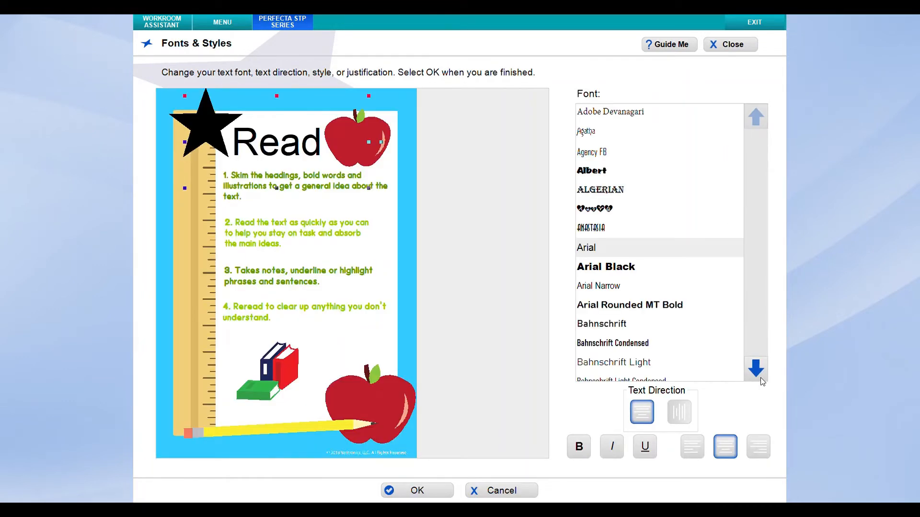
left_click_drag(761, 379, 761, 379)
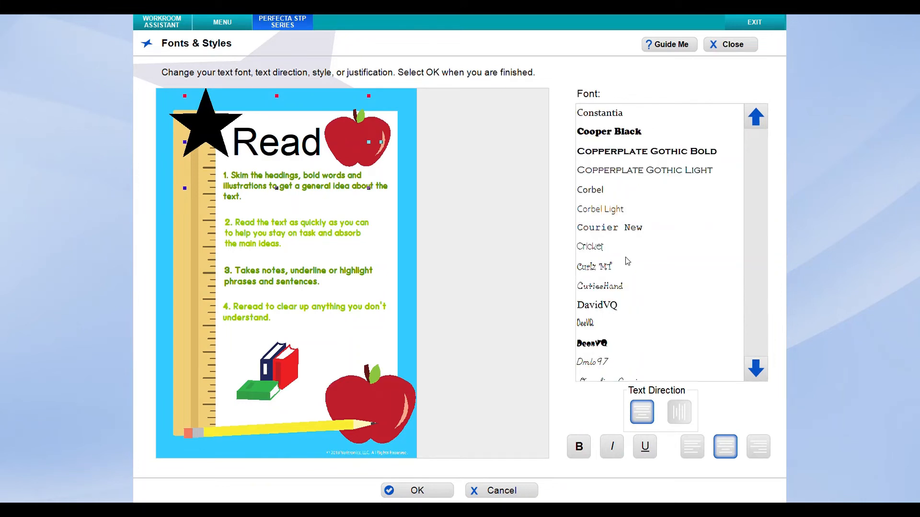
left_click(605, 246)
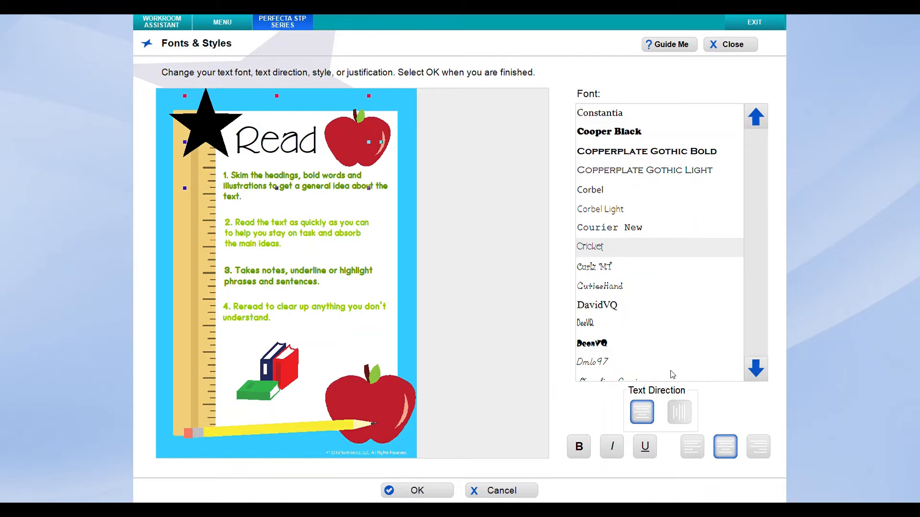
left_click(424, 492)
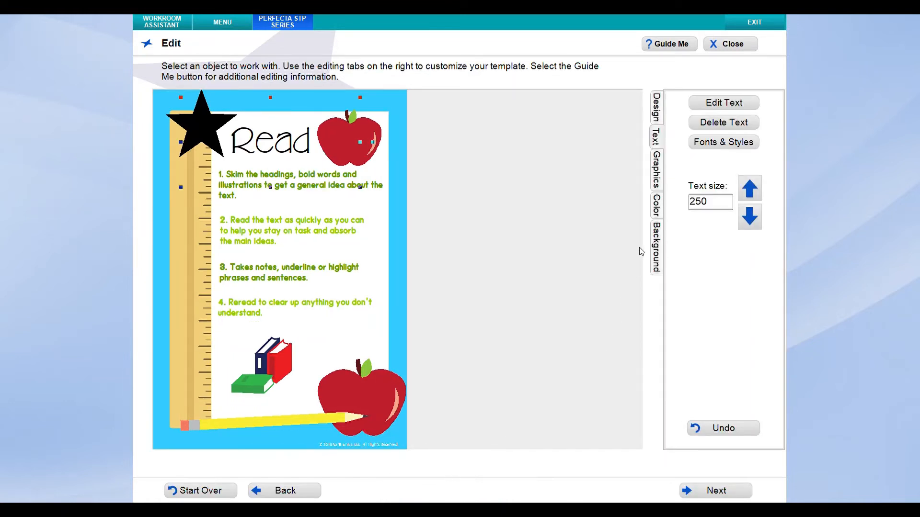
Step: Color the Read title red and shift it slightly toward the upper apple
left_click(656, 205)
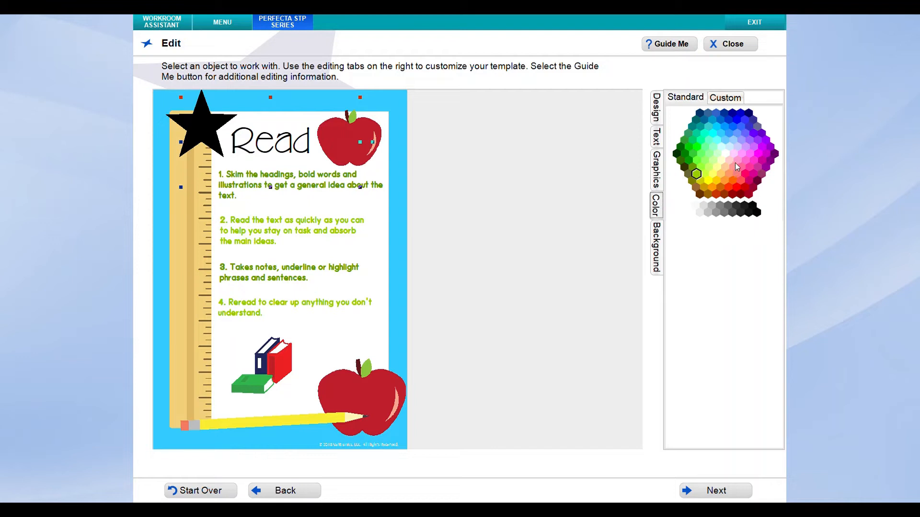
left_click(285, 148)
left_click(736, 186)
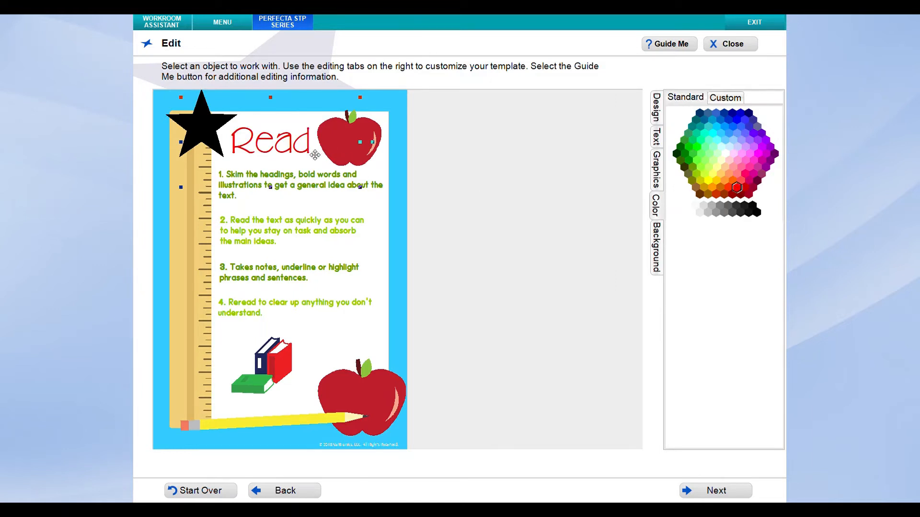
left_click_drag(299, 146, 319, 149)
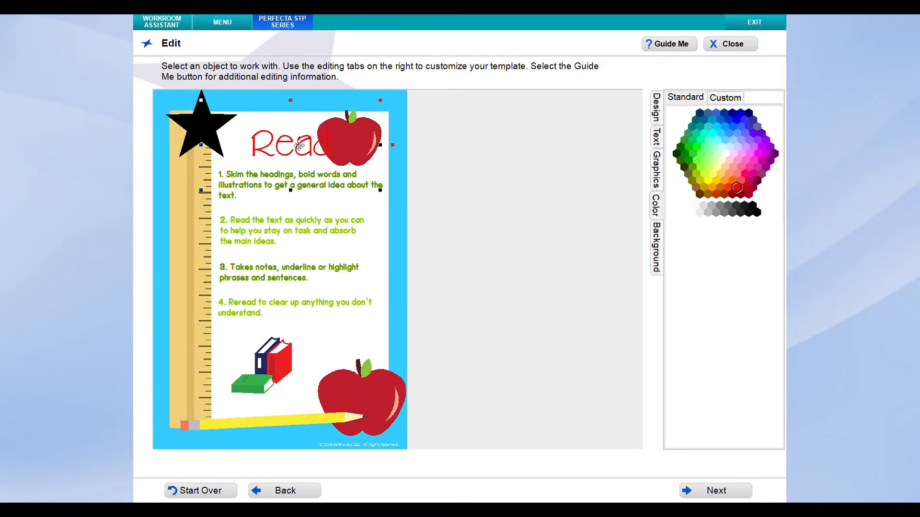
Step: Color the star blue and move the Read title back into the gap between the star and the apple
left_click(200, 132)
left_click(733, 127)
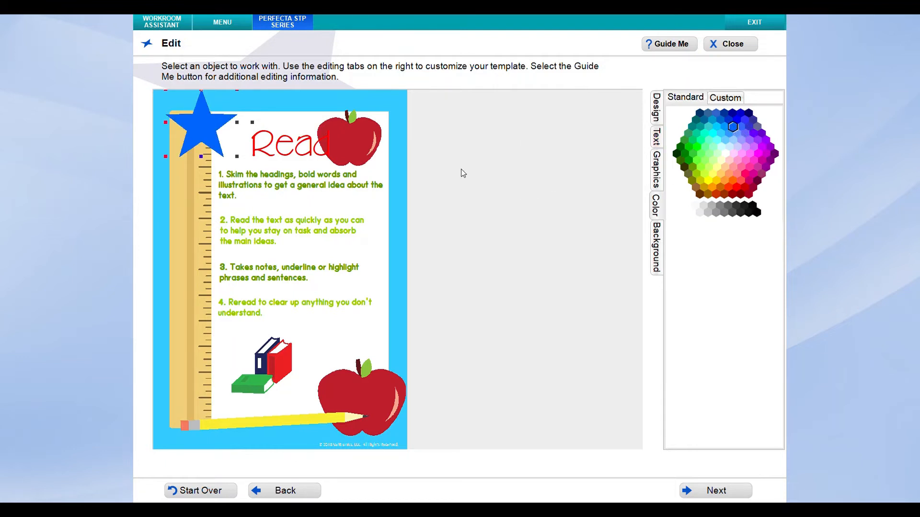
left_click(492, 177)
left_click(301, 145)
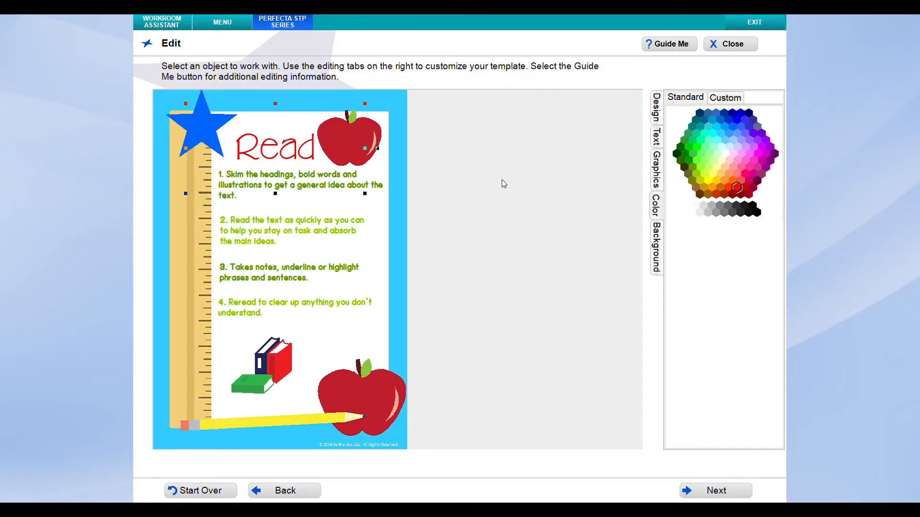
left_click(724, 103)
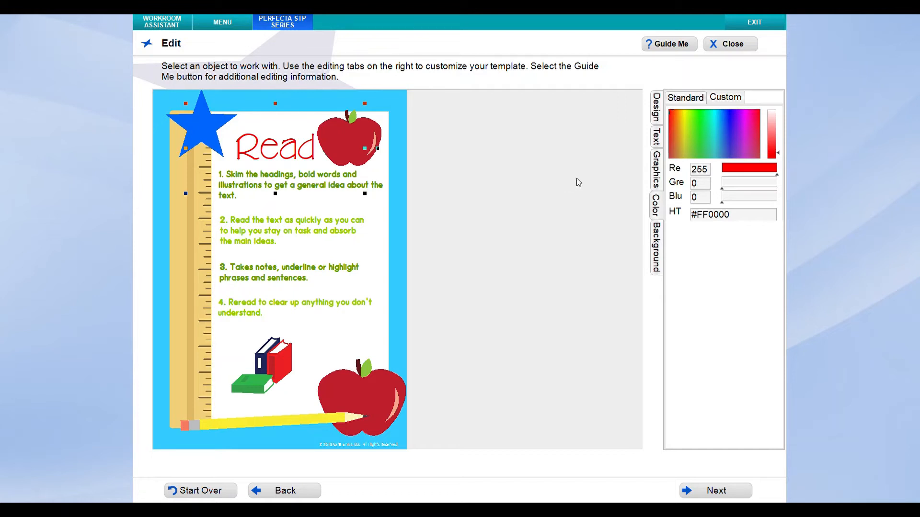
Step: Change the poster background to bright pink with a vertical gradient
left_click(657, 244)
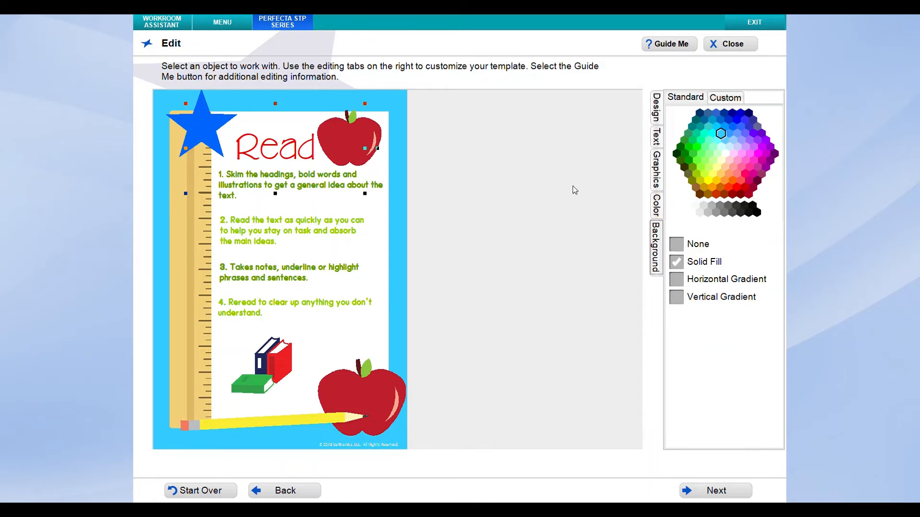
left_click(538, 225)
left_click(750, 169)
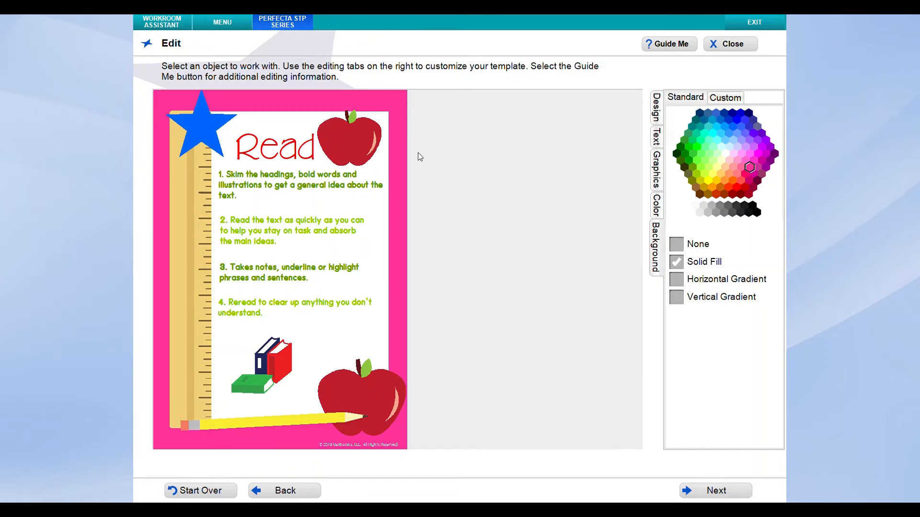
left_click(685, 281)
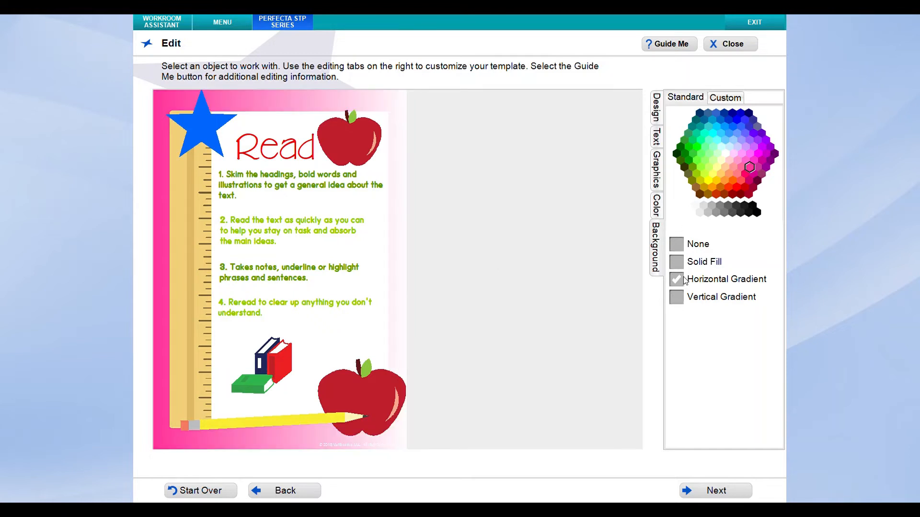
left_click(676, 299)
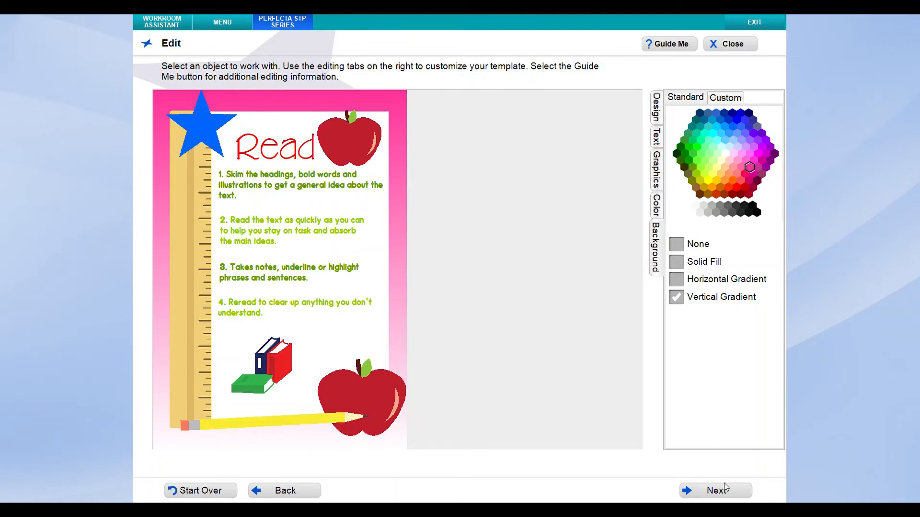
Step: Finish editing, save the poster under the name Book and continue to the print preview
left_click(717, 496)
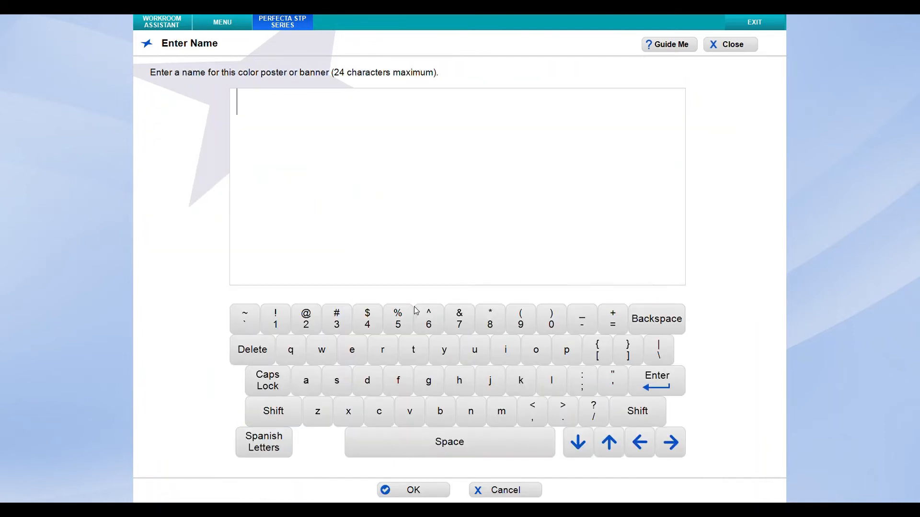
type("Book")
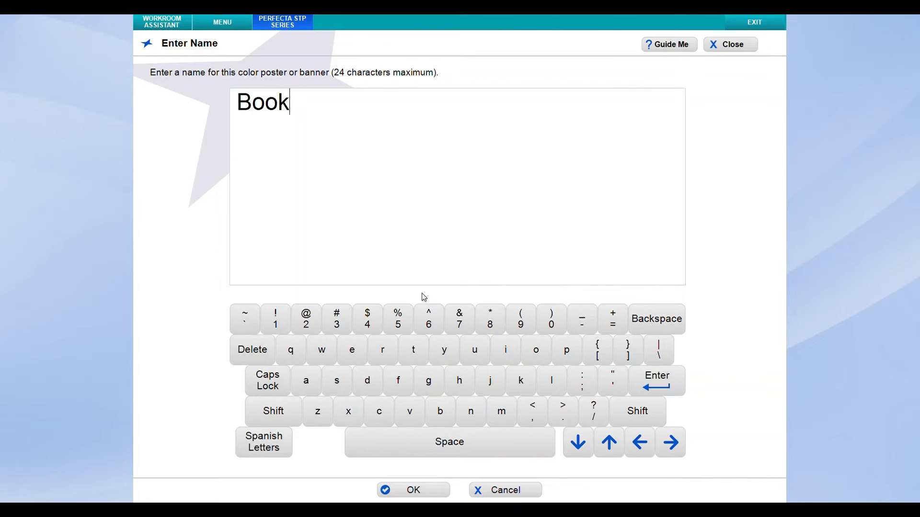
left_click(415, 492)
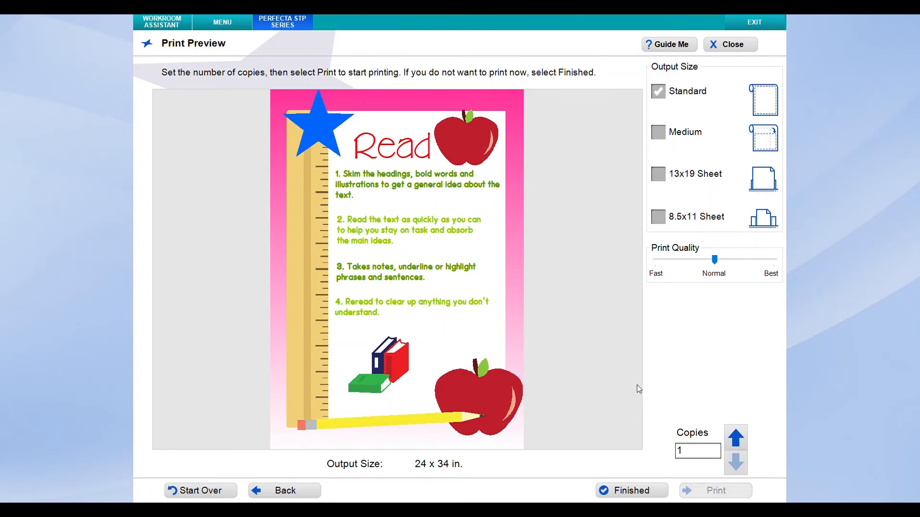
Step: Start over without printing, examine the saved posters in My Files and return to the poster search screen
left_click(187, 491)
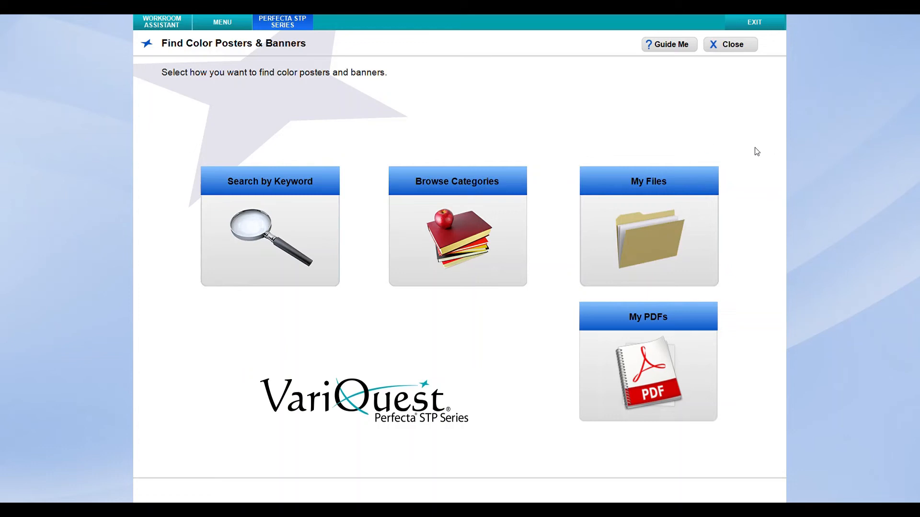
left_click(639, 214)
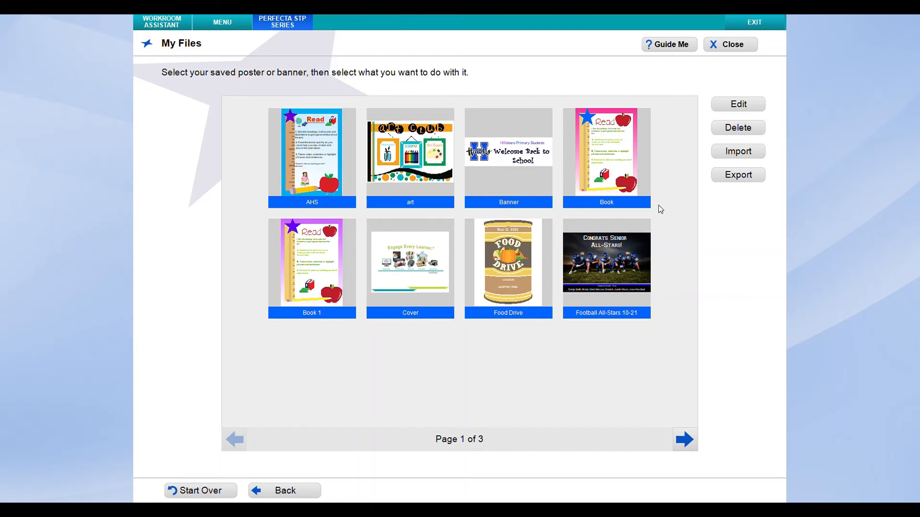
left_click(208, 496)
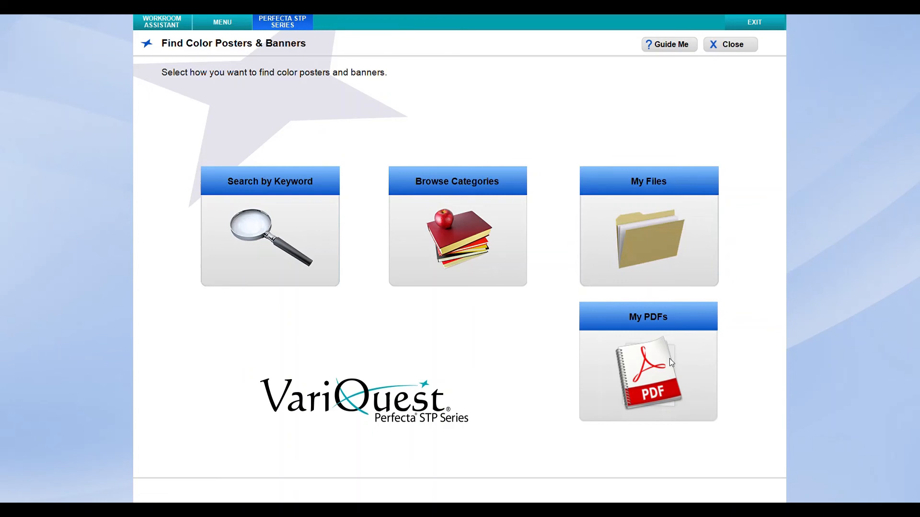
Step: Leave the Perfecta STP Series module and review the school information in the Workroom Assistant setup
left_click(734, 46)
left_click(162, 25)
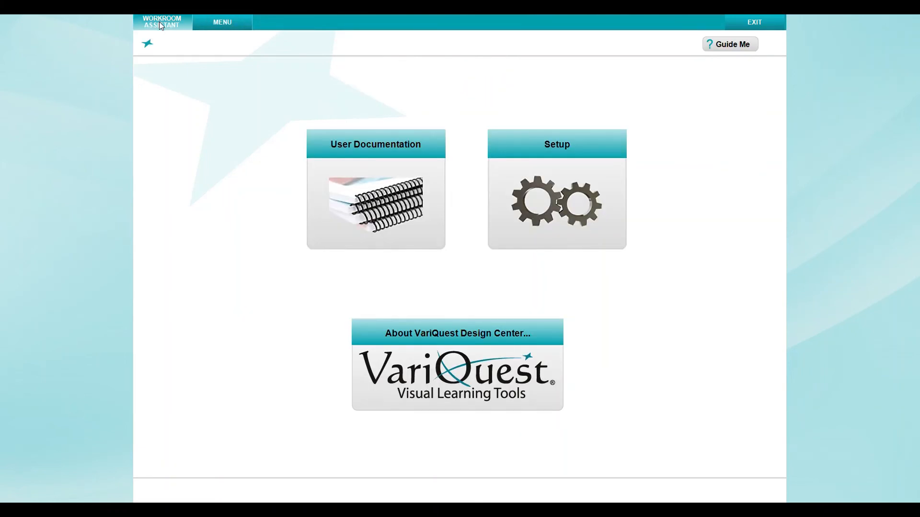
left_click(577, 164)
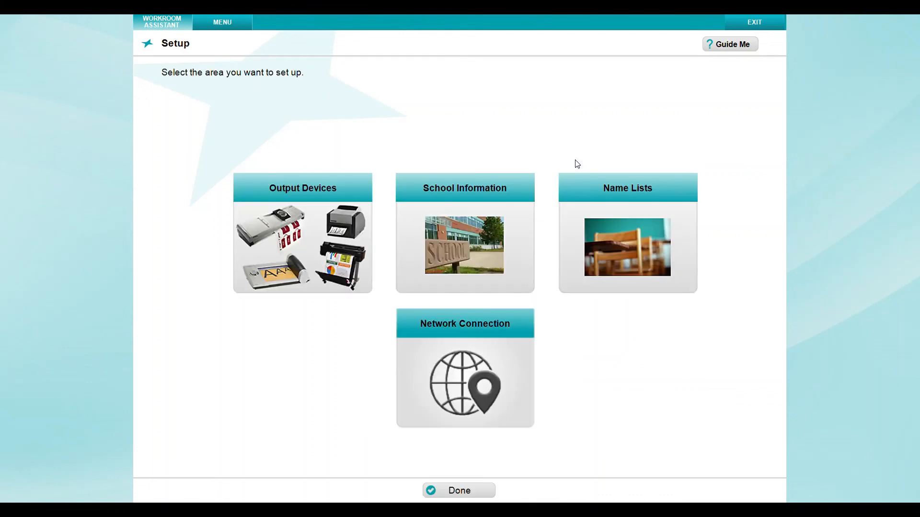
left_click(474, 221)
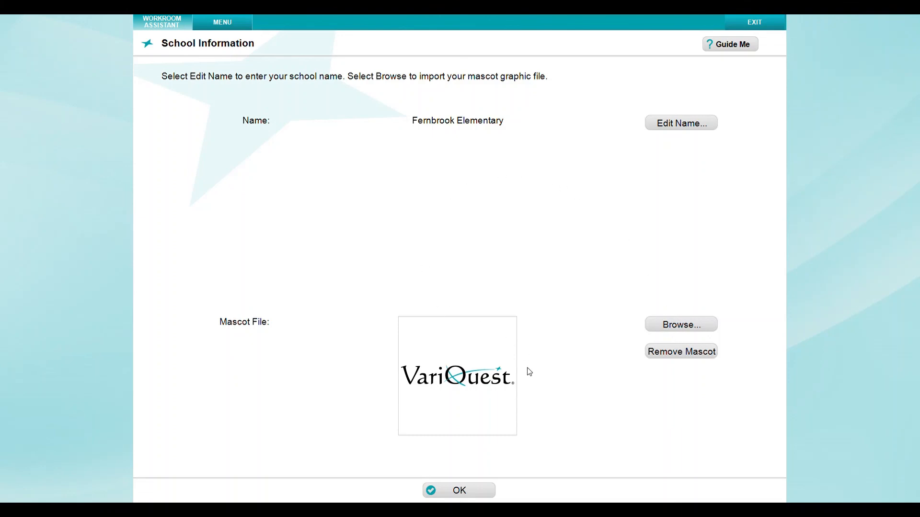
left_click(468, 493)
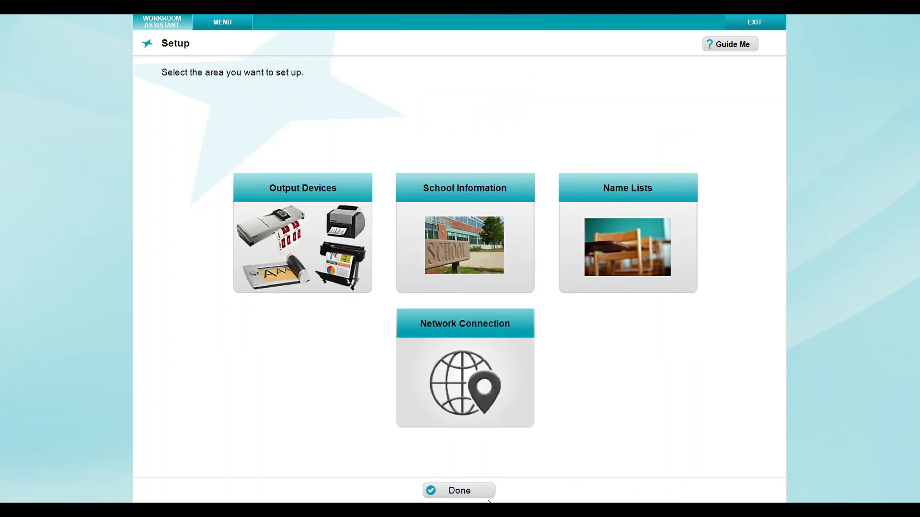
Step: Review the saved name lists in the setup without changing them and return to the Workroom Assistant start screen
left_click(682, 246)
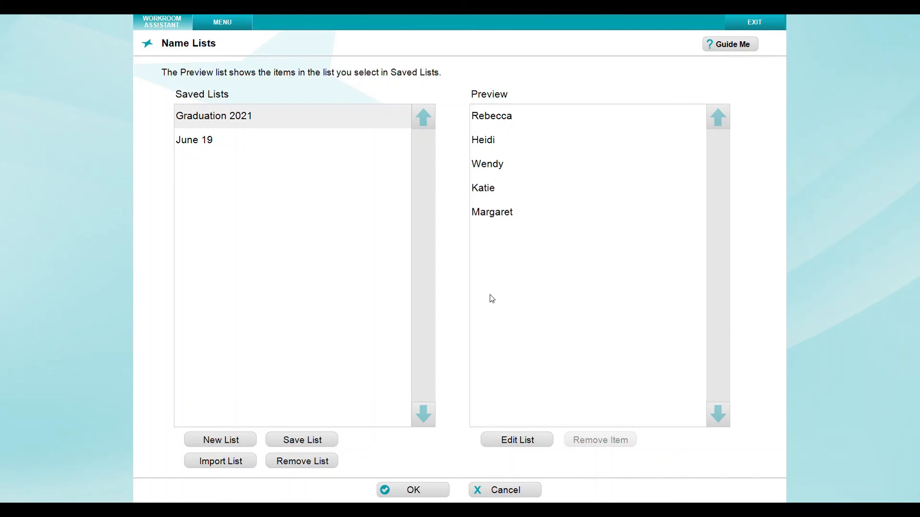
left_click(487, 491)
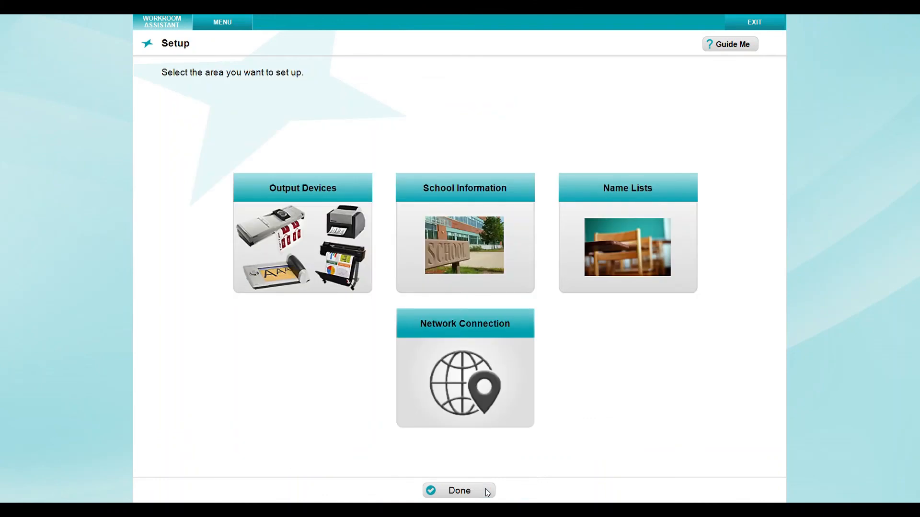
left_click(453, 494)
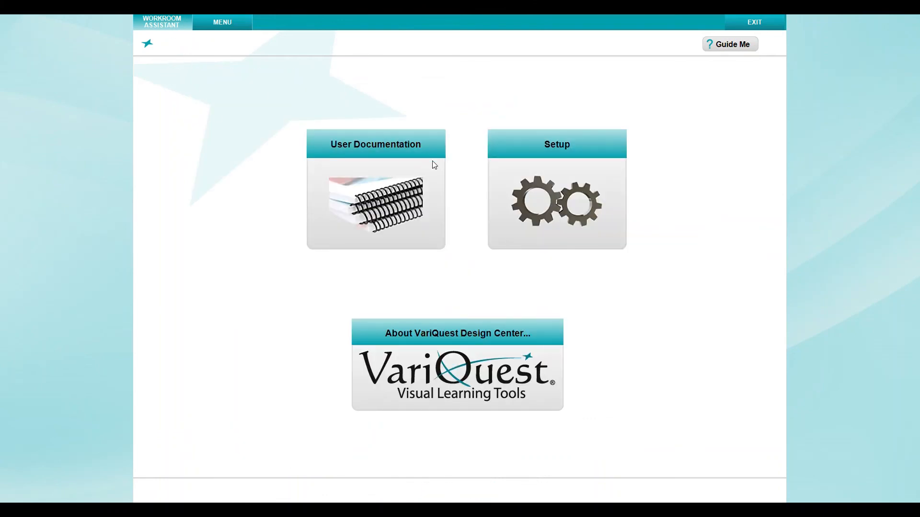
Step: Look up the guides listed for the Perfecta STP Series in the user documentation, then close the list
left_click(405, 183)
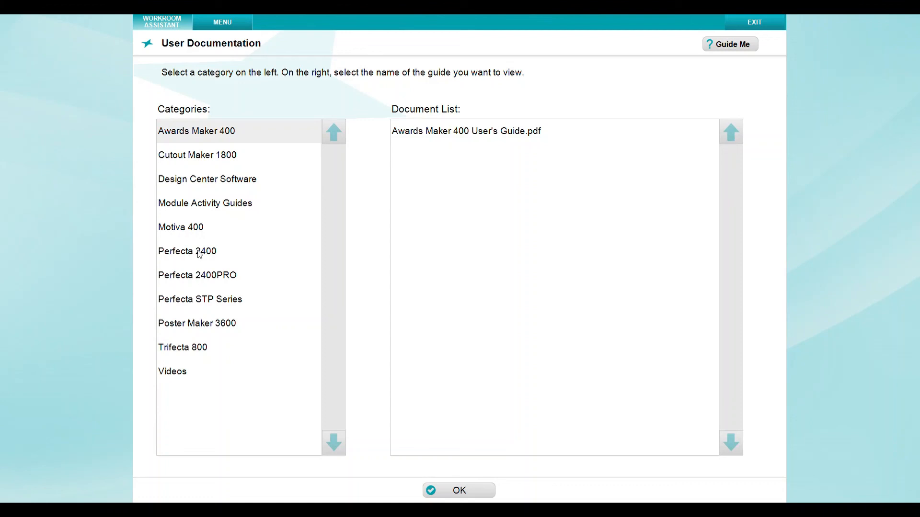
left_click(205, 303)
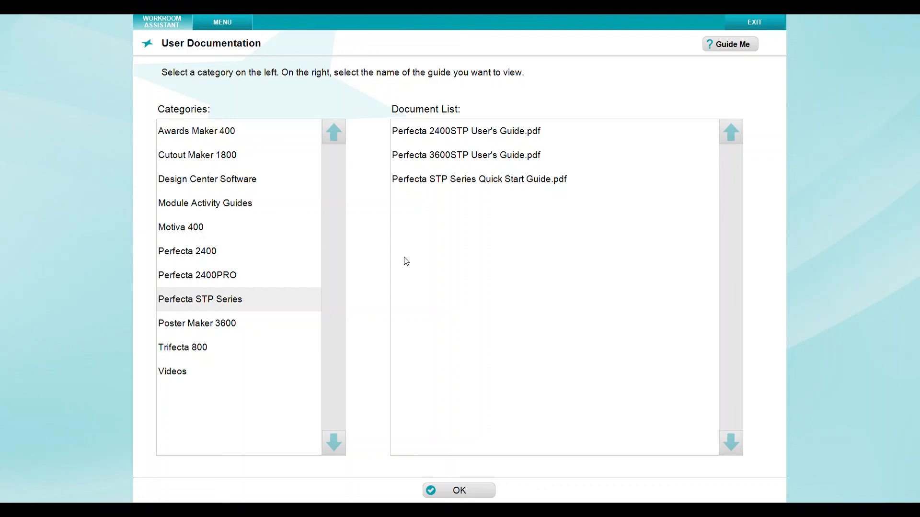
left_click(459, 490)
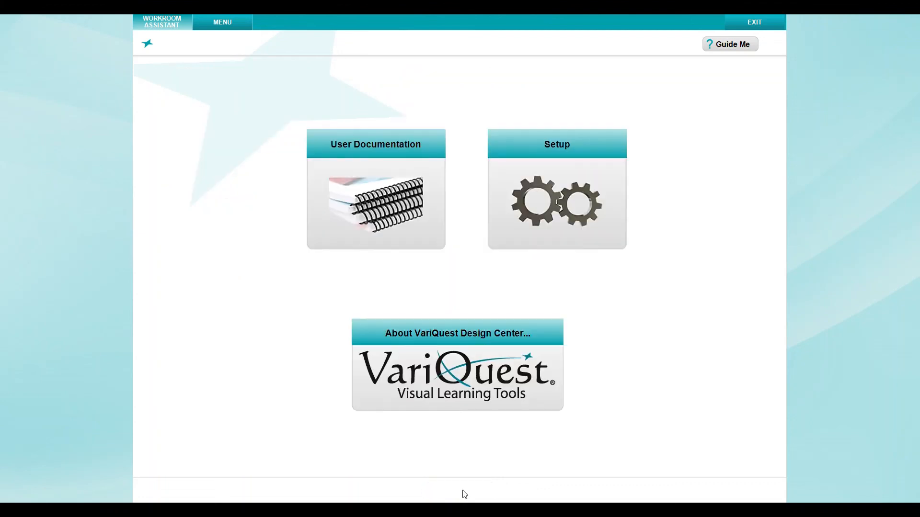